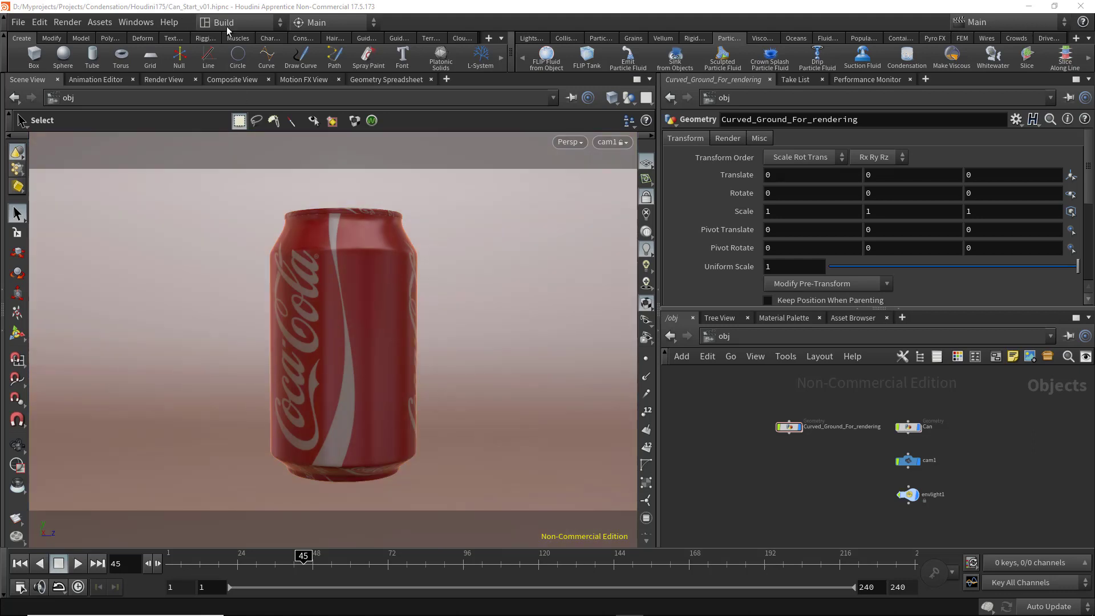
Review the scene's ground, can, camera and environment light objects, including the light's environment map
scroll(844, 456, up, 3)
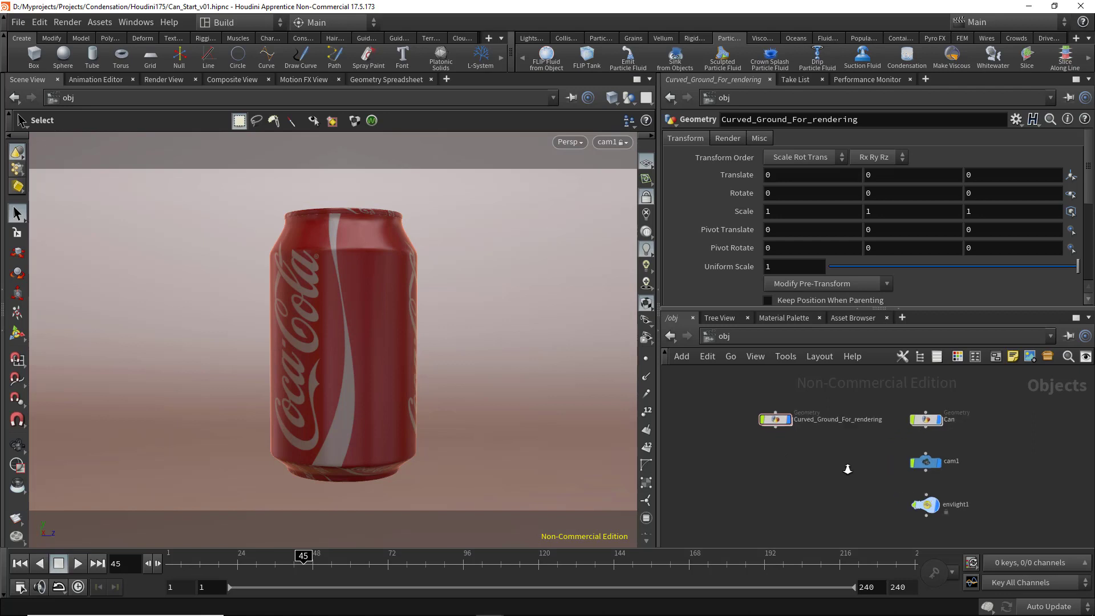
right_drag(847, 470, 846, 487)
middle_drag(846, 487, 846, 502)
drag(767, 429, 714, 439)
middle_drag(931, 454, 828, 448)
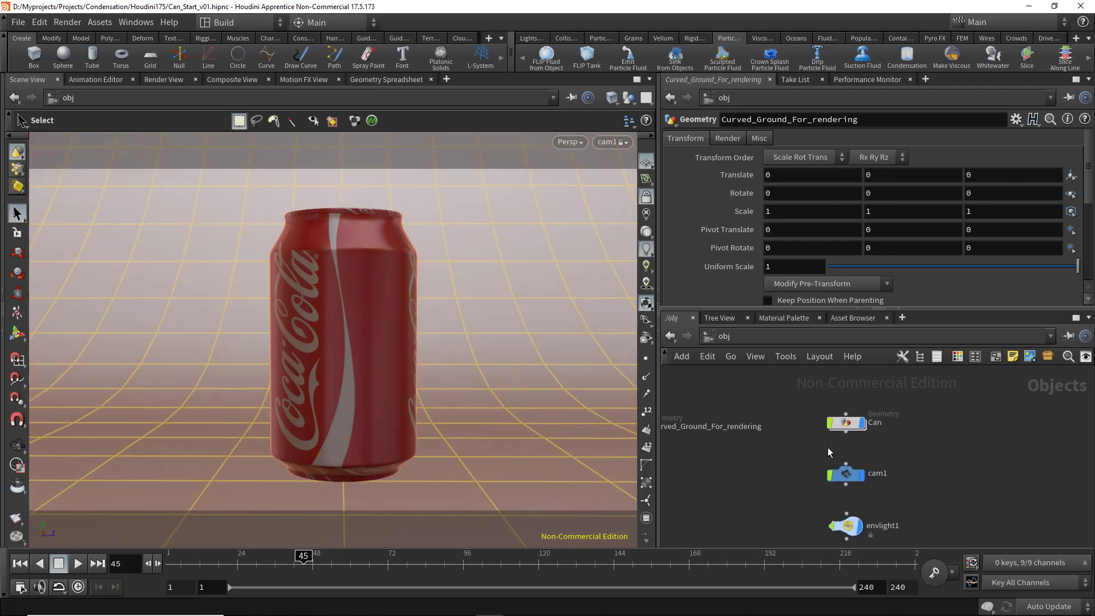
click(846, 423)
middle_drag(848, 486, 848, 453)
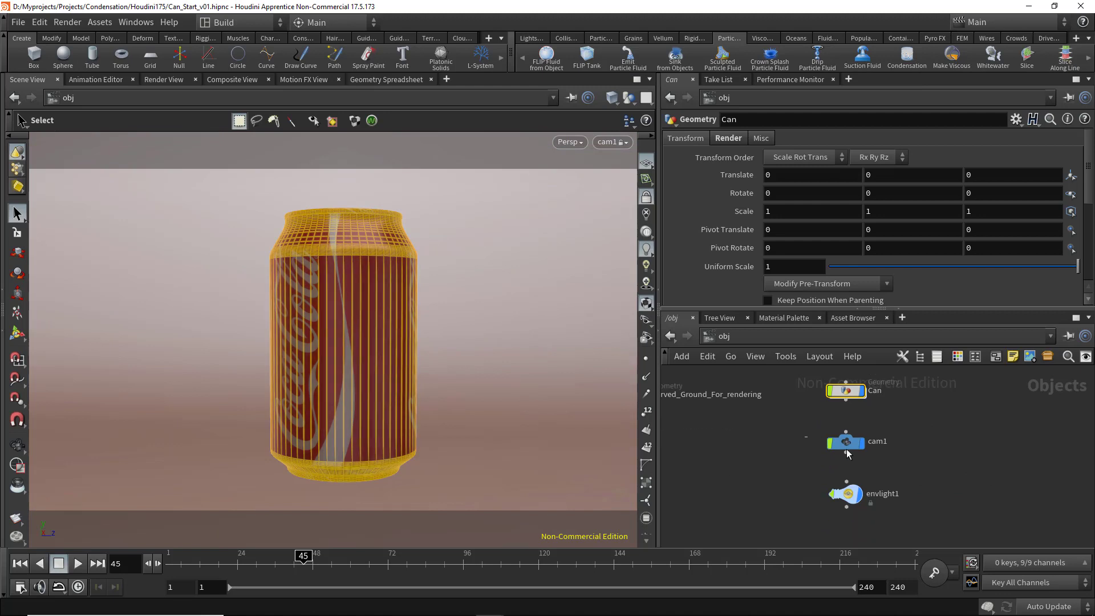
drag(848, 449, 863, 462)
middle_drag(805, 470, 805, 453)
drag(816, 457, 877, 499)
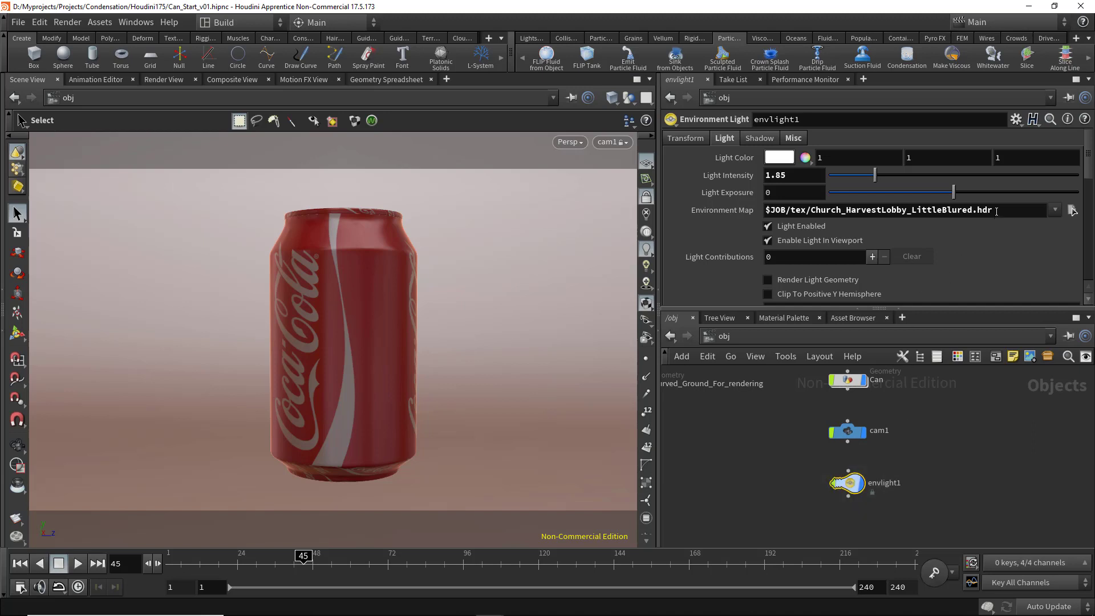
drag(997, 211, 811, 211)
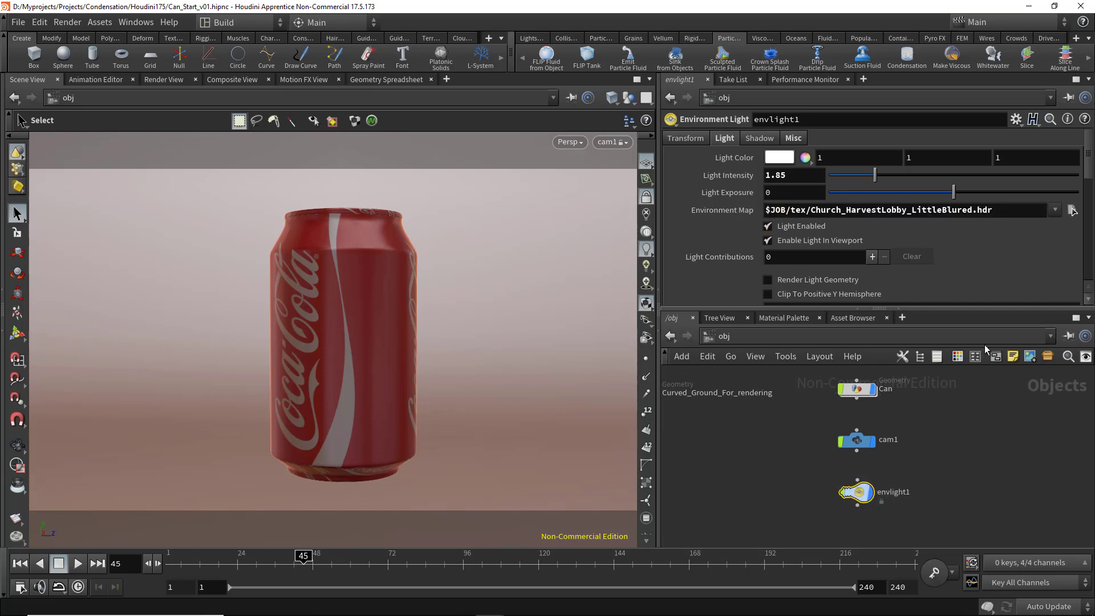
middle_drag(800, 424, 826, 457)
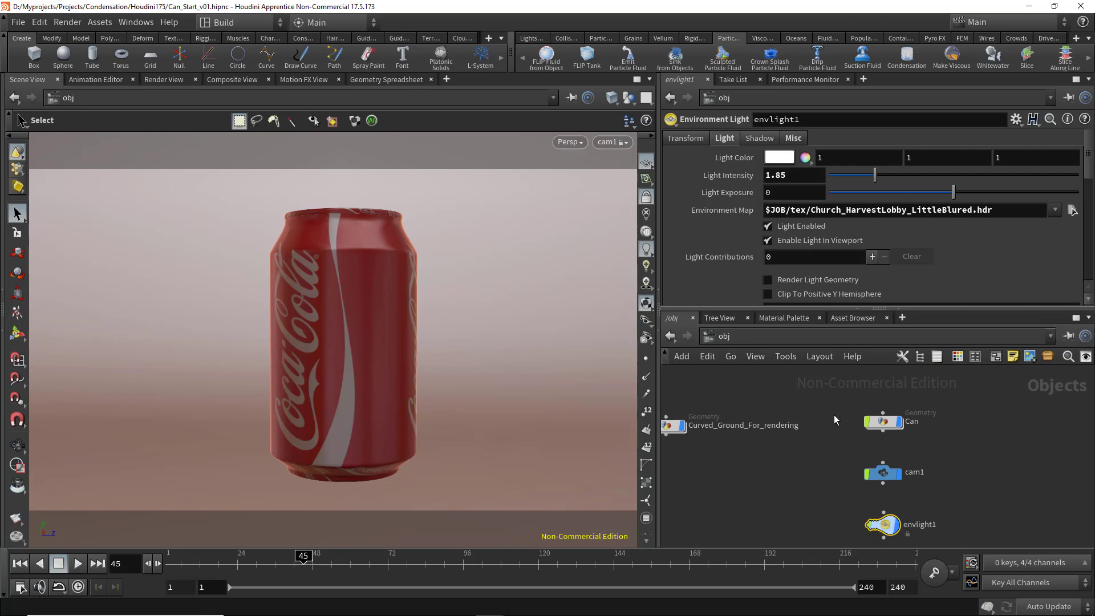
Open the Can geometry network and inspect its file node's geometry path and the transform node's uniform scale
click(883, 422)
double_click(883, 422)
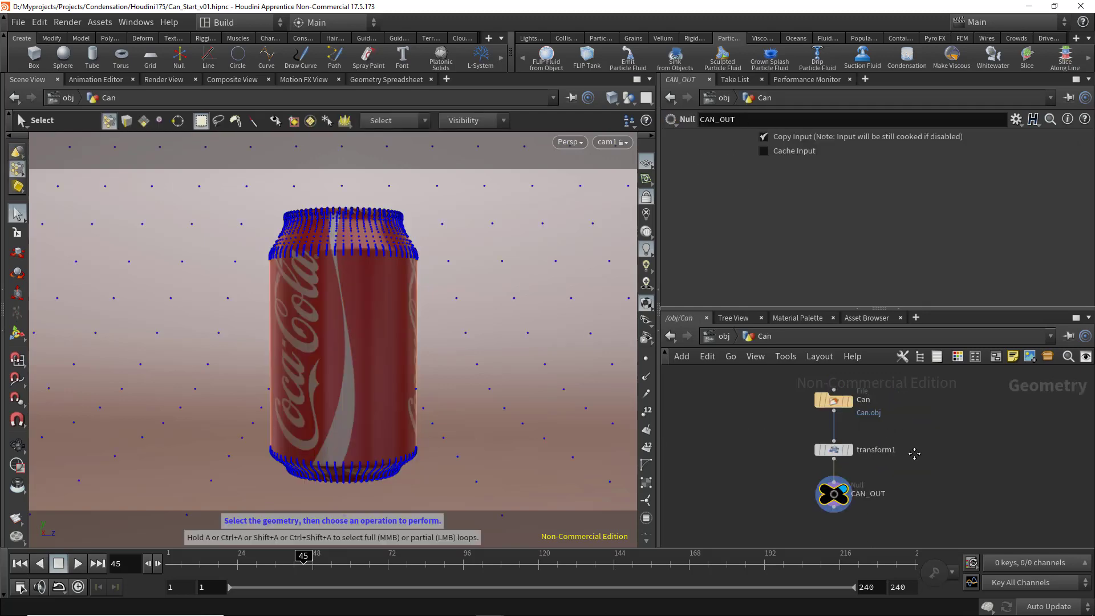
drag(758, 408, 896, 469)
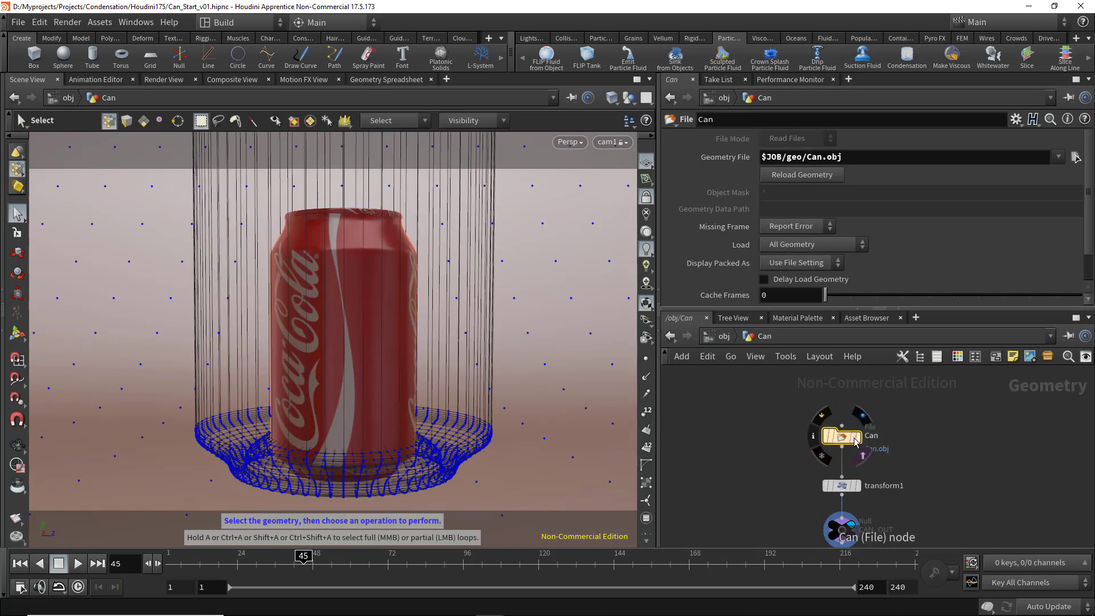
drag(809, 157, 839, 159)
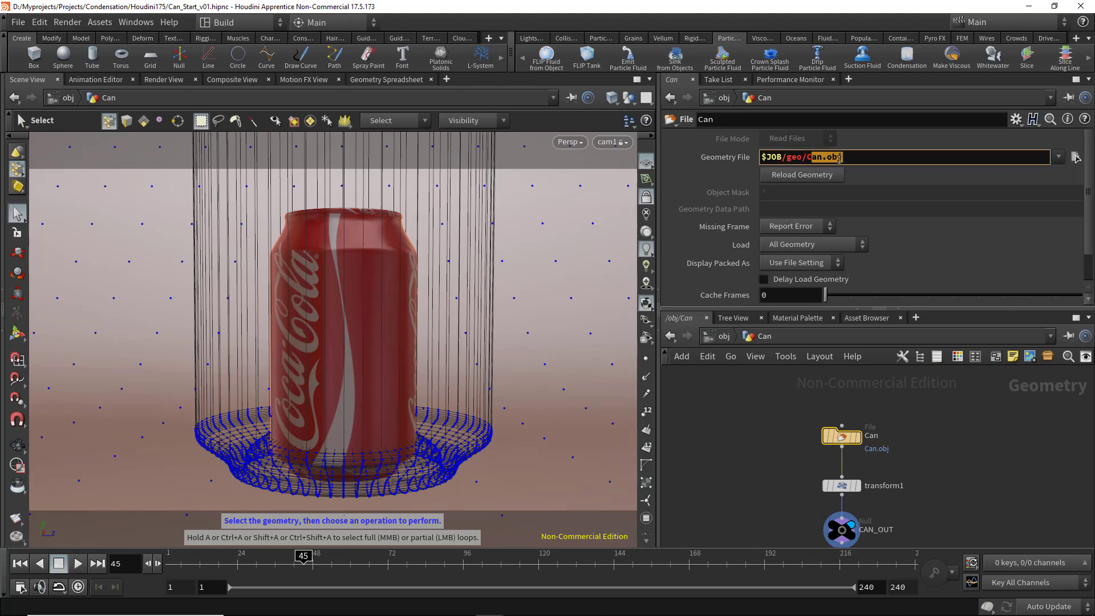
middle_drag(791, 472, 773, 421)
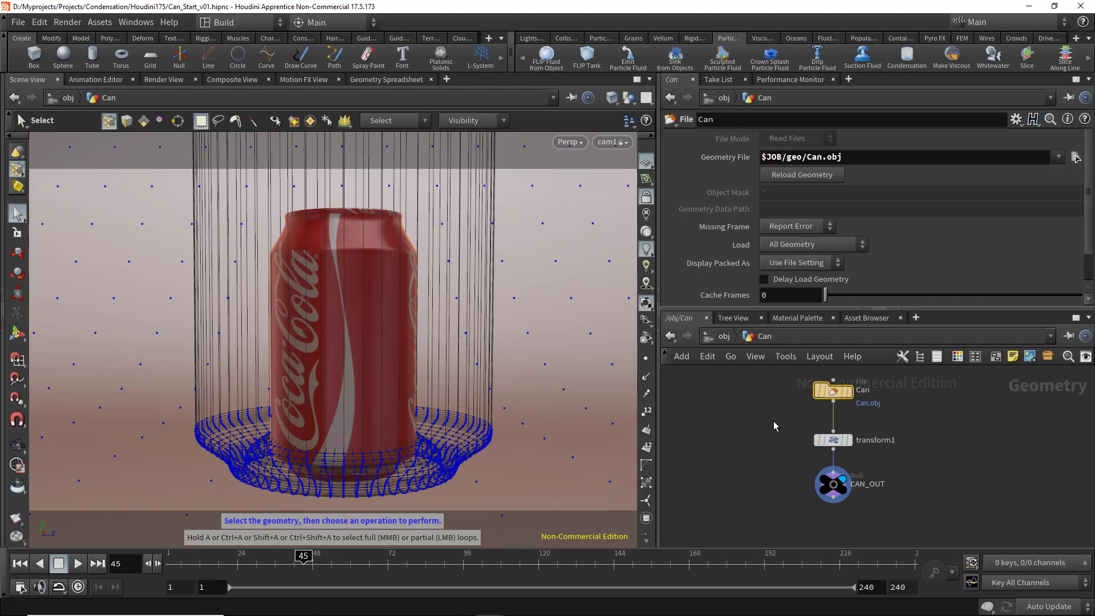
click(833, 439)
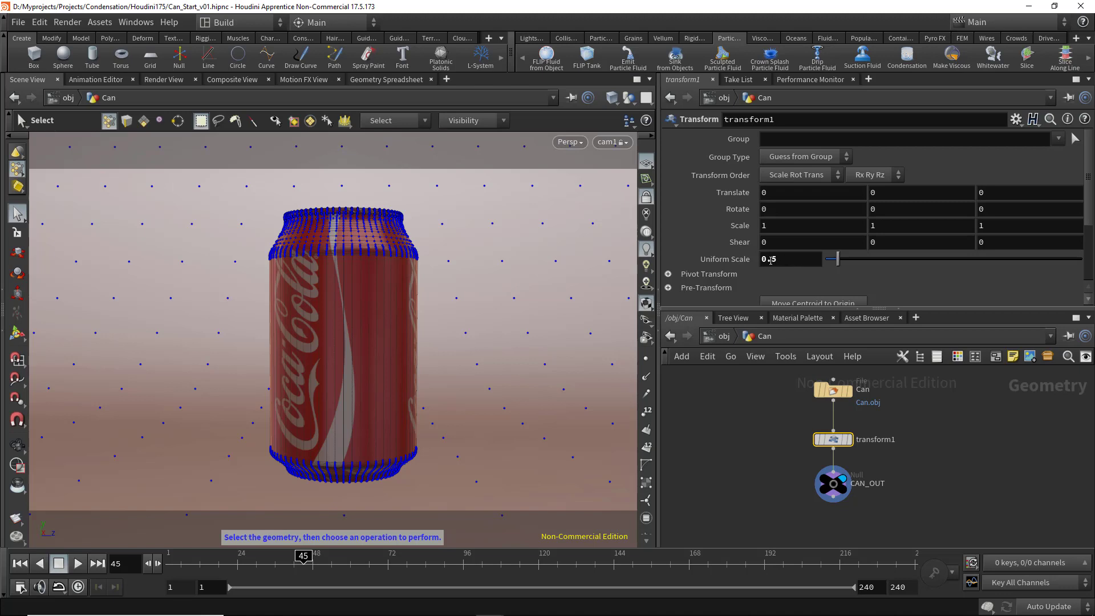
middle_drag(767, 449, 763, 423)
click(764, 424)
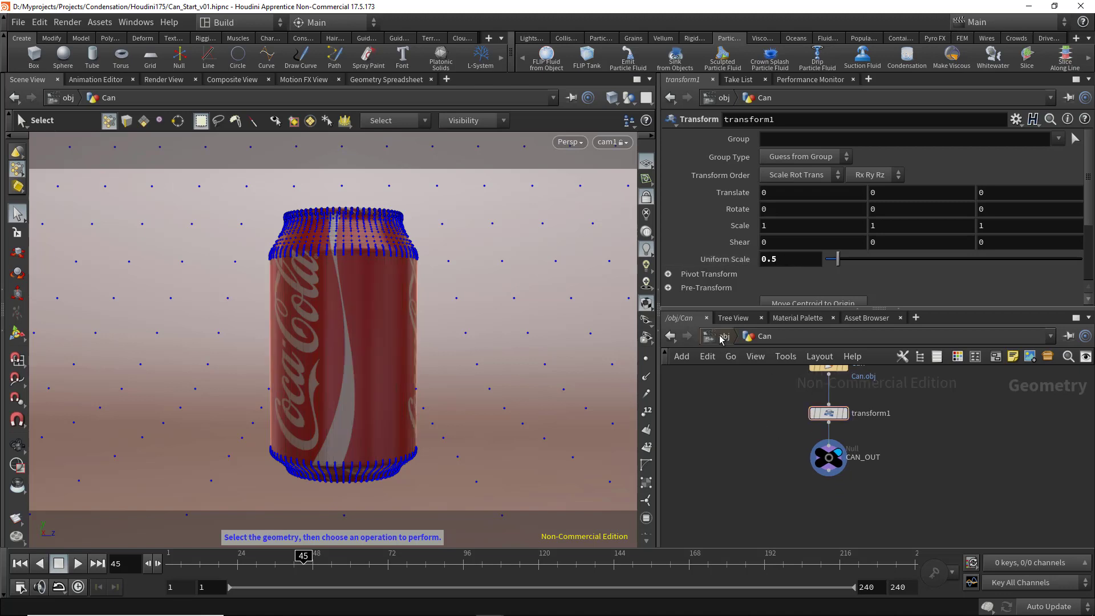
Apply the Condensation particle fluid tool to the Can object and rewind the object-level scene to frame 1
click(723, 337)
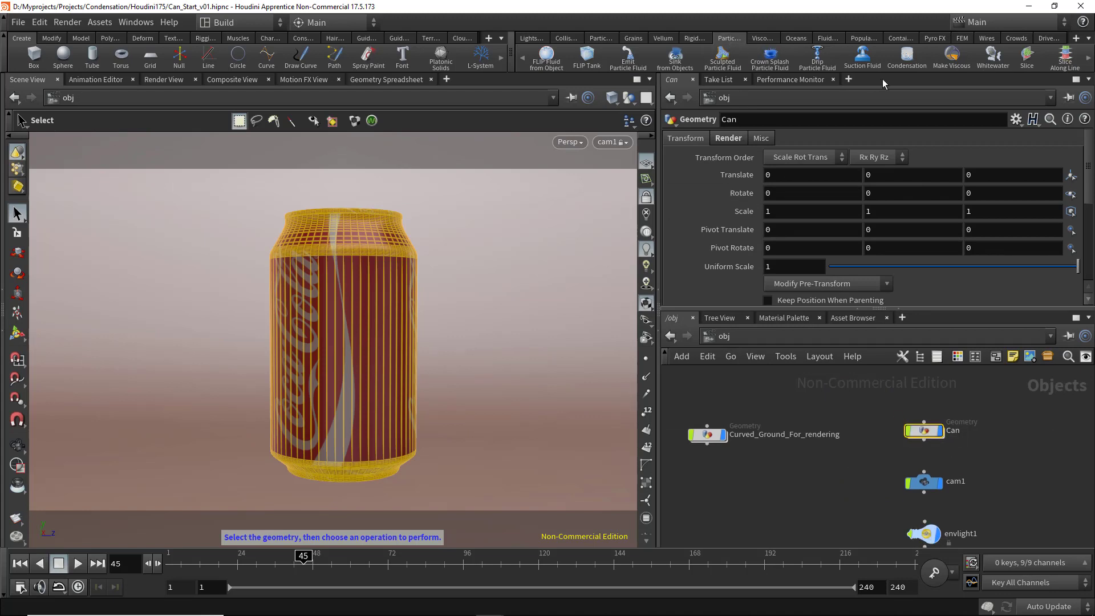
click(906, 59)
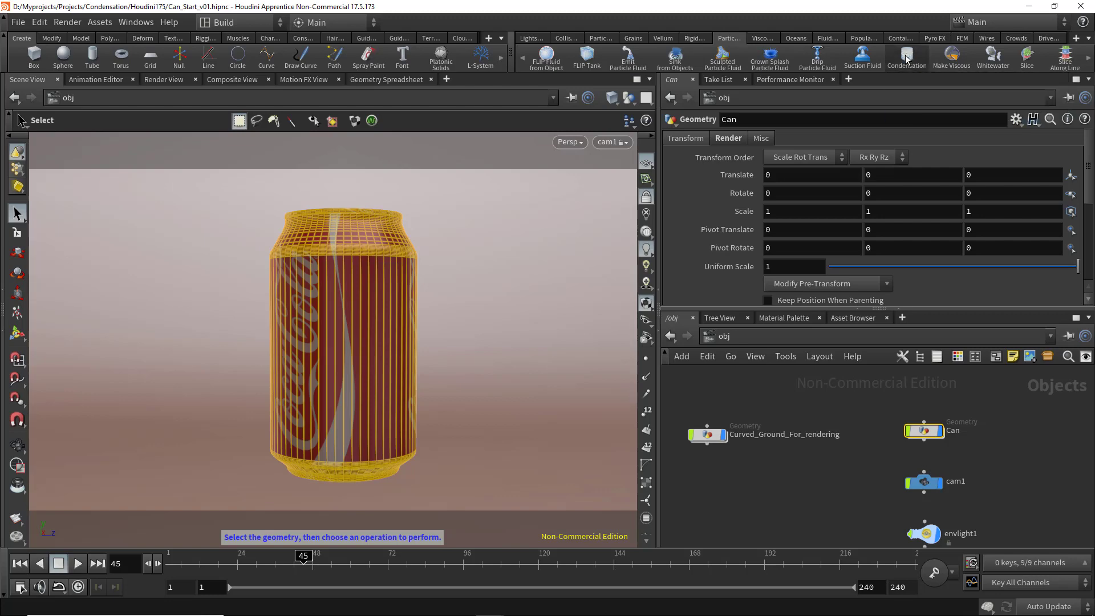
click(720, 338)
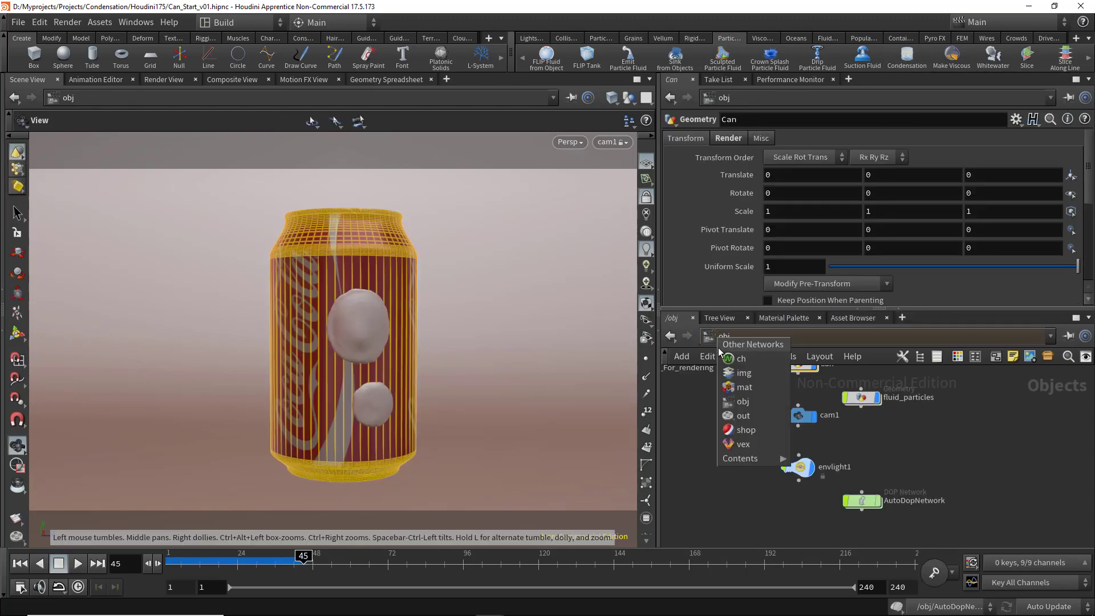
click(720, 335)
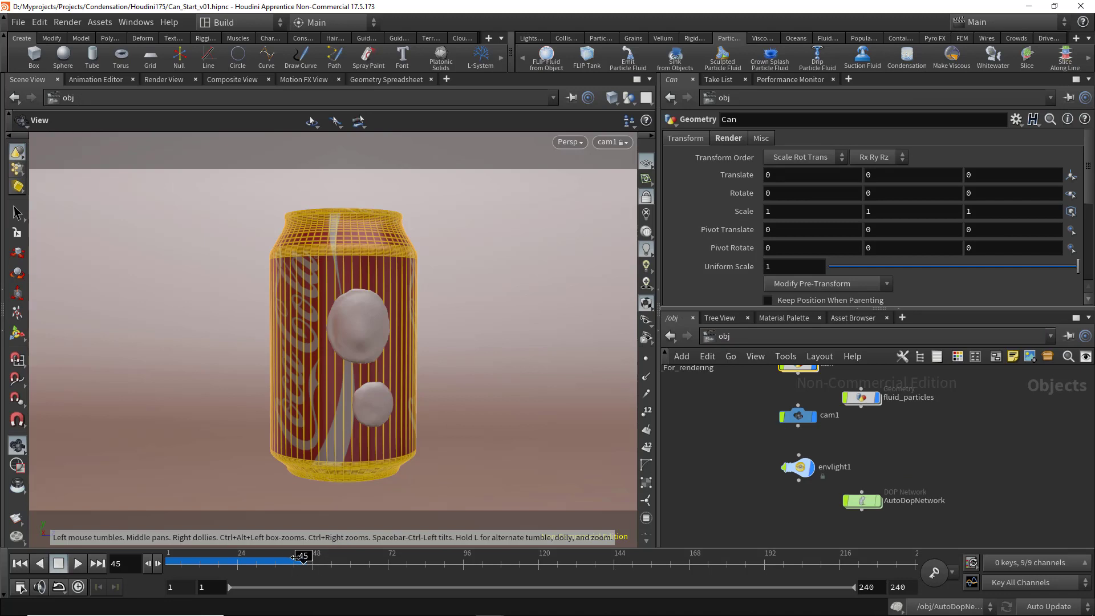
drag(297, 558, 136, 562)
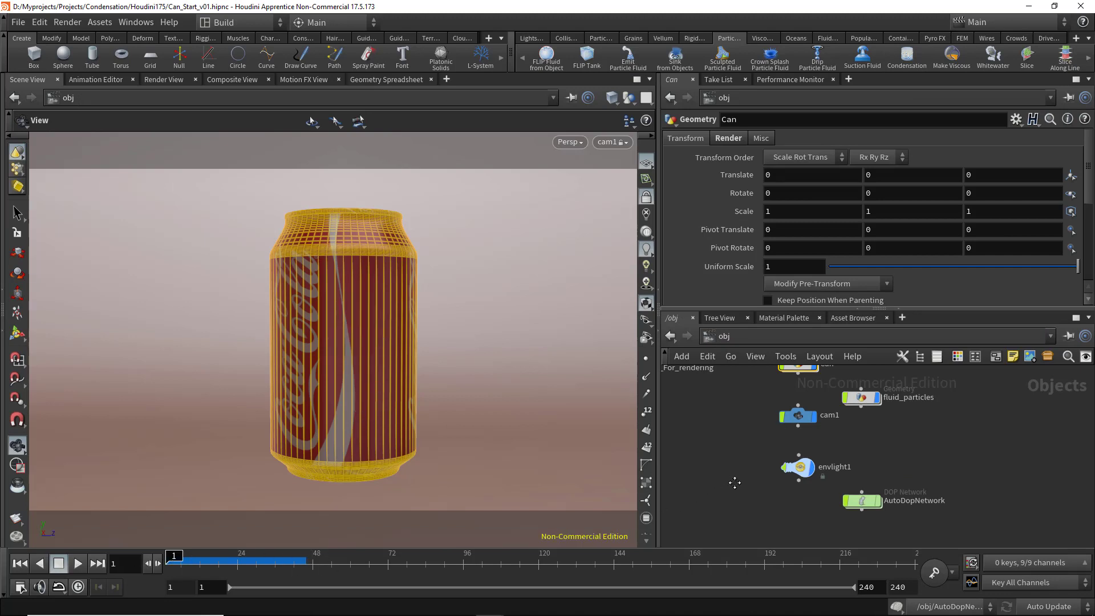
Rearrange the newly created fluid_particles and AutoDopNetwork nodes among the existing objects in the object network
middle_drag(735, 483, 795, 434)
scroll(726, 456, down, 3)
scroll(782, 441, up, 2)
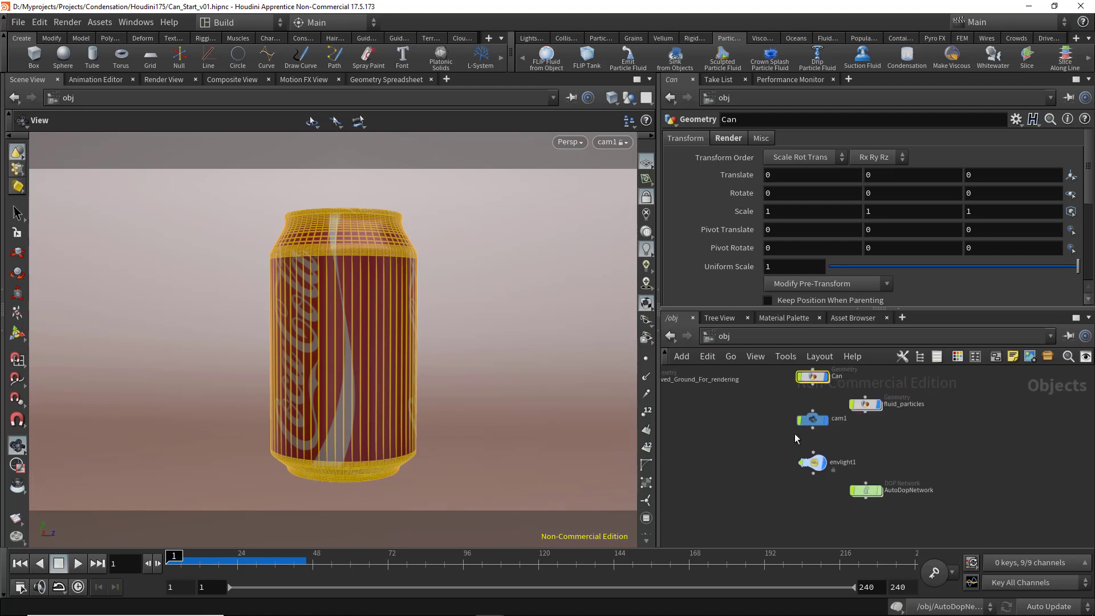
drag(865, 404, 727, 536)
middle_drag(863, 491, 924, 451)
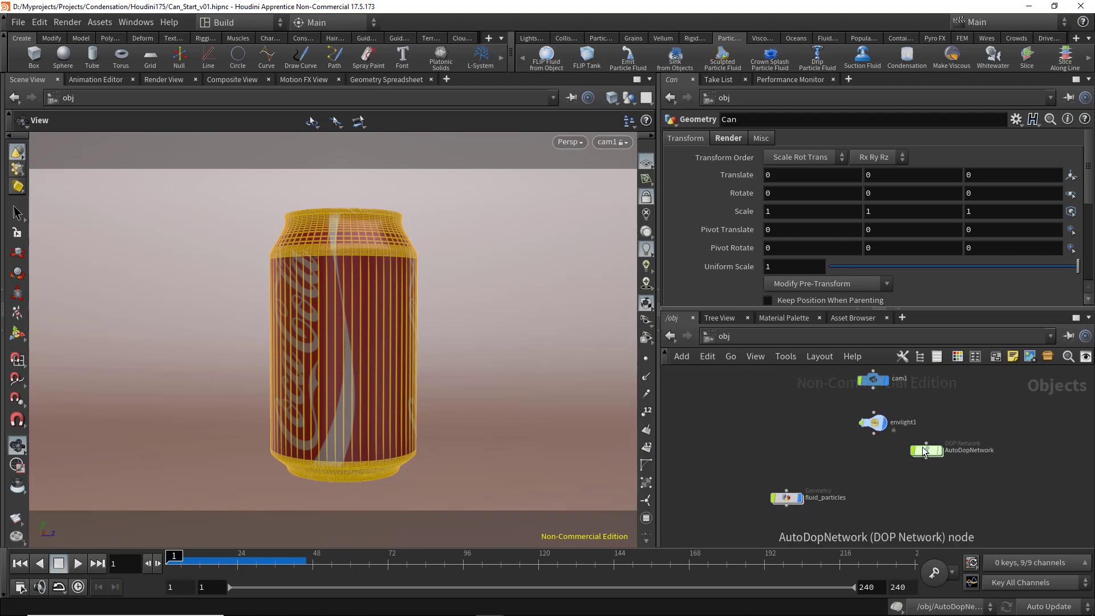
drag(925, 452, 772, 465)
middle_drag(791, 418, 768, 492)
drag(893, 426, 786, 482)
middle_drag(834, 431, 846, 358)
Enter the Can object's network and locate the generated droplet setup around create_droplet_points
double_click(785, 402)
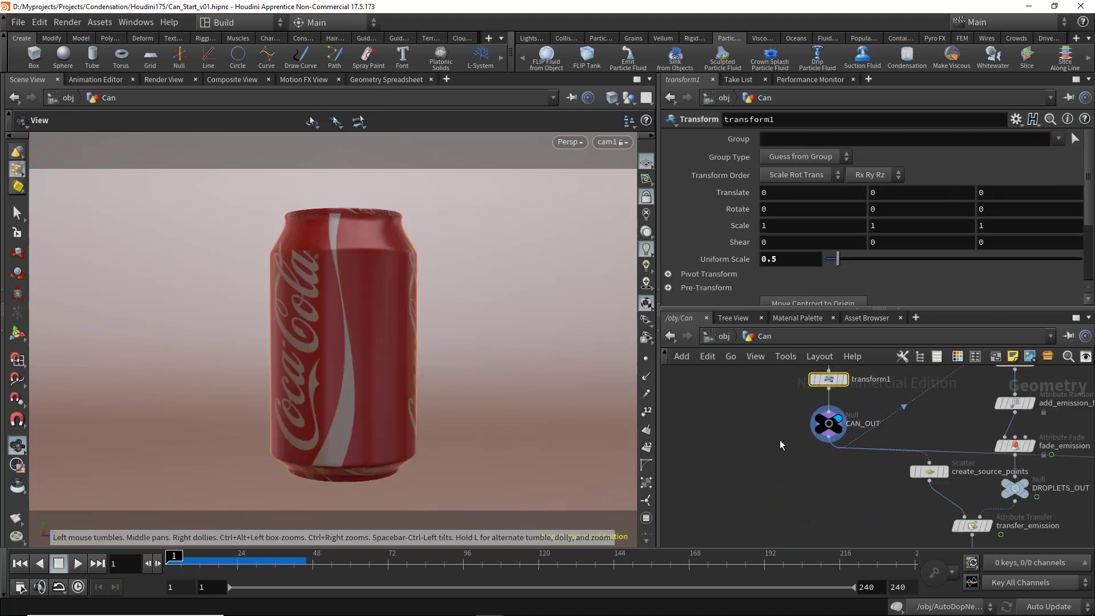
scroll(712, 481, down, 4)
middle_drag(780, 442, 813, 409)
scroll(786, 411, up, 3)
mouse_move(726, 403)
mouse_down()
mouse_move(773, 482)
mouse_move(707, 408)
mouse_up()
scroll(851, 439, up, 3)
mouse_move(929, 440)
middle_down()
mouse_move(850, 440)
mouse_move(917, 451)
middle_up()
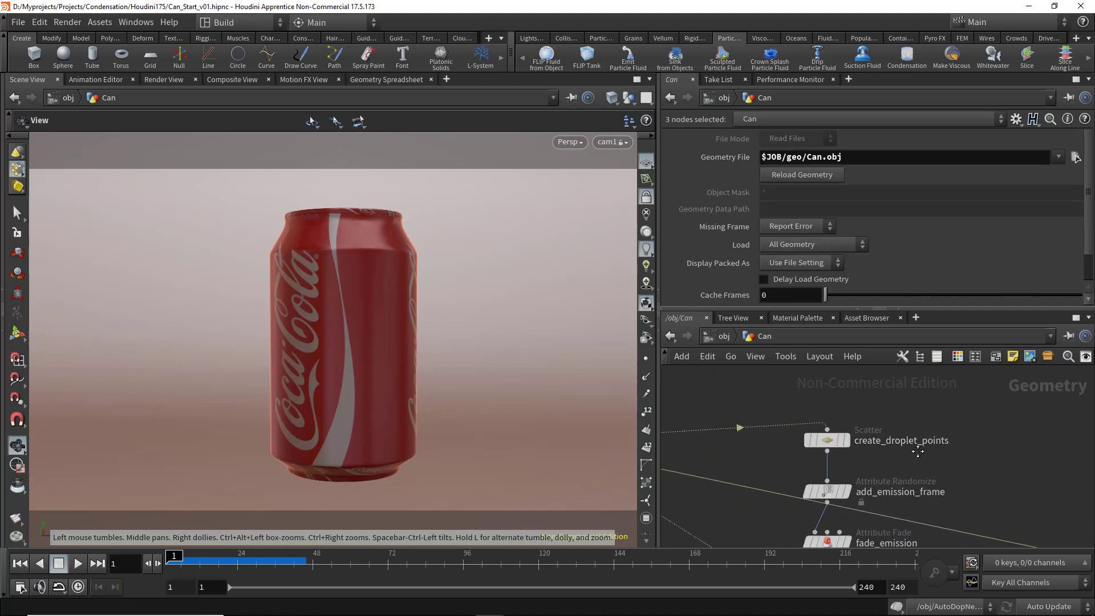
Check the create_droplet_points scatter settings and play the simulation to frame 43 to preview the droplets
drag(894, 445, 894, 423)
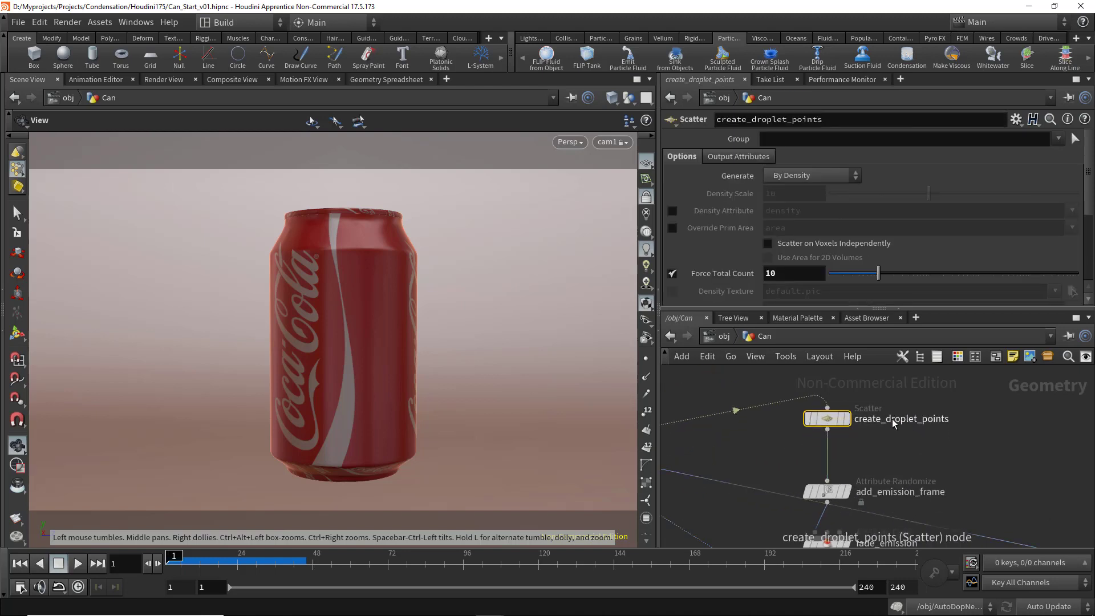
middle_drag(900, 432, 913, 425)
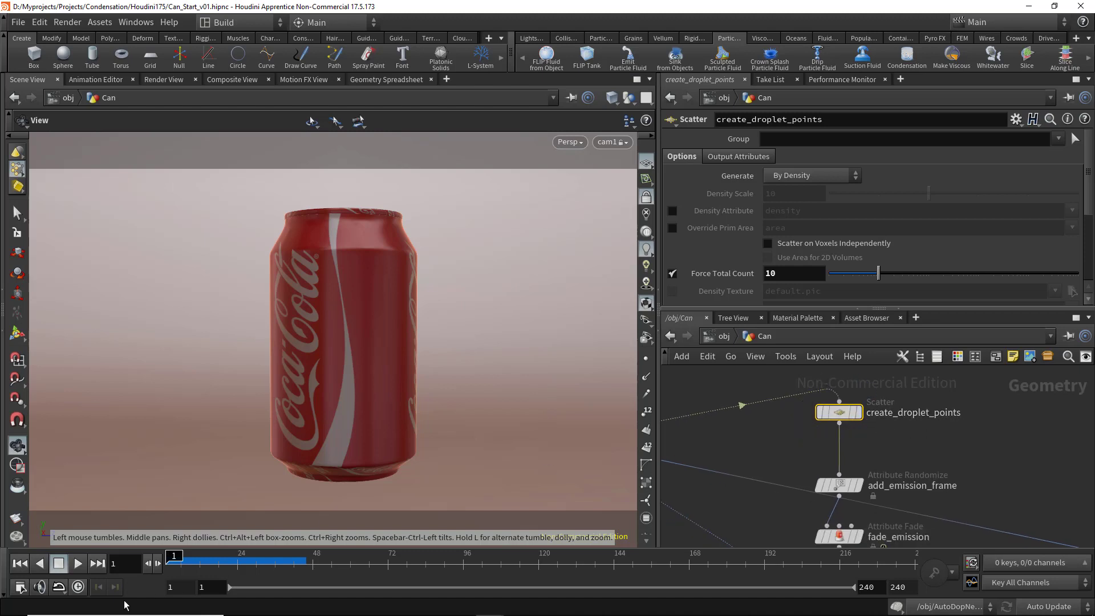
click(78, 564)
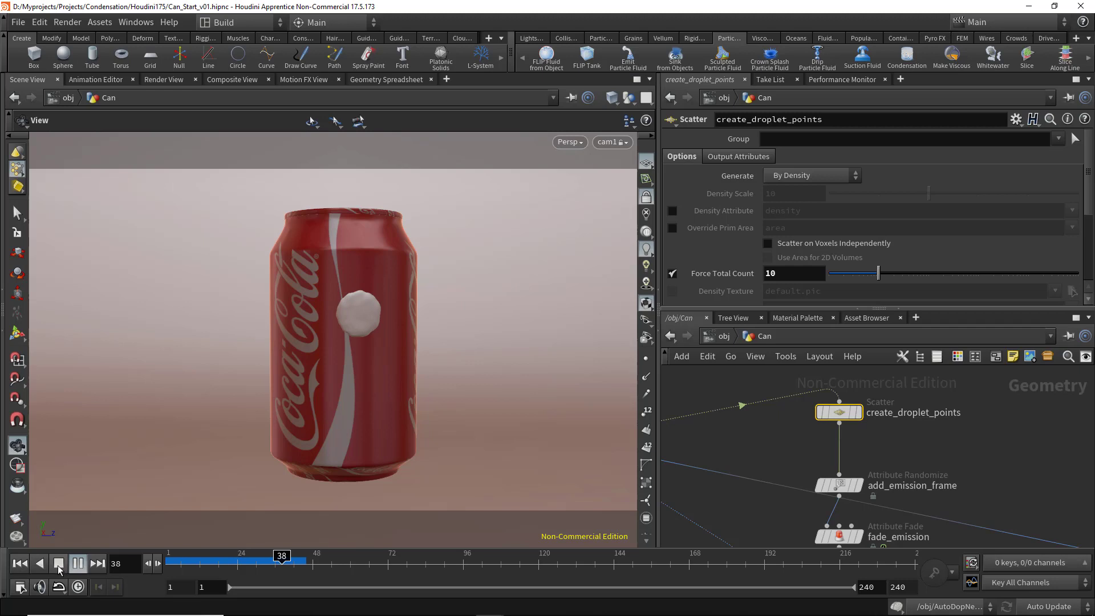
click(78, 565)
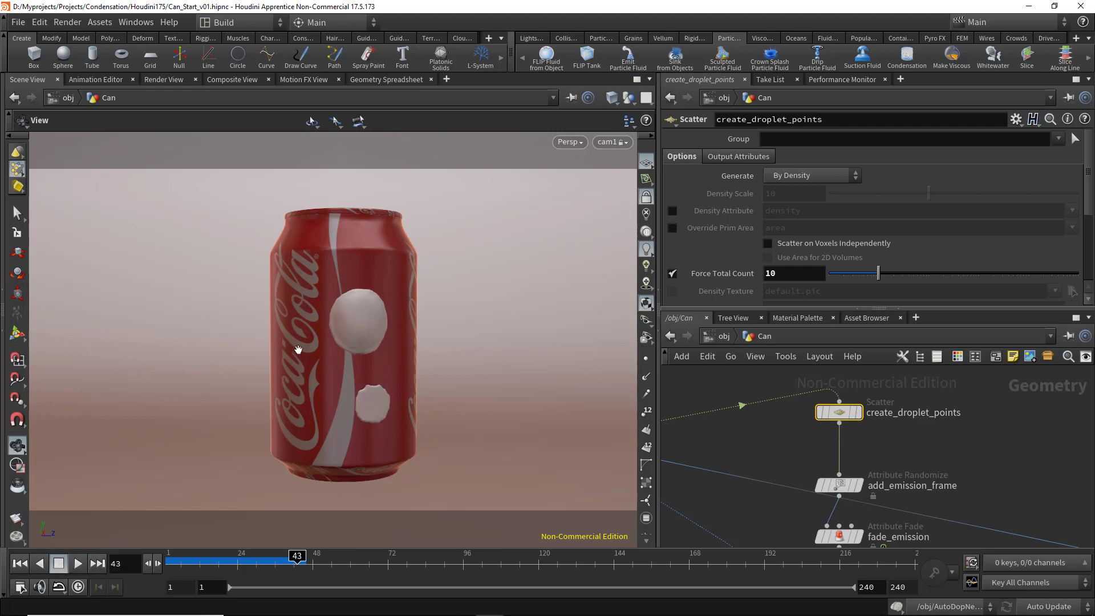
Set the transfer_emission node's Distance Threshold to 0.06 and replay the simulation to check the droplet size
middle_drag(767, 445, 847, 364)
middle_drag(832, 466, 812, 393)
click(819, 465)
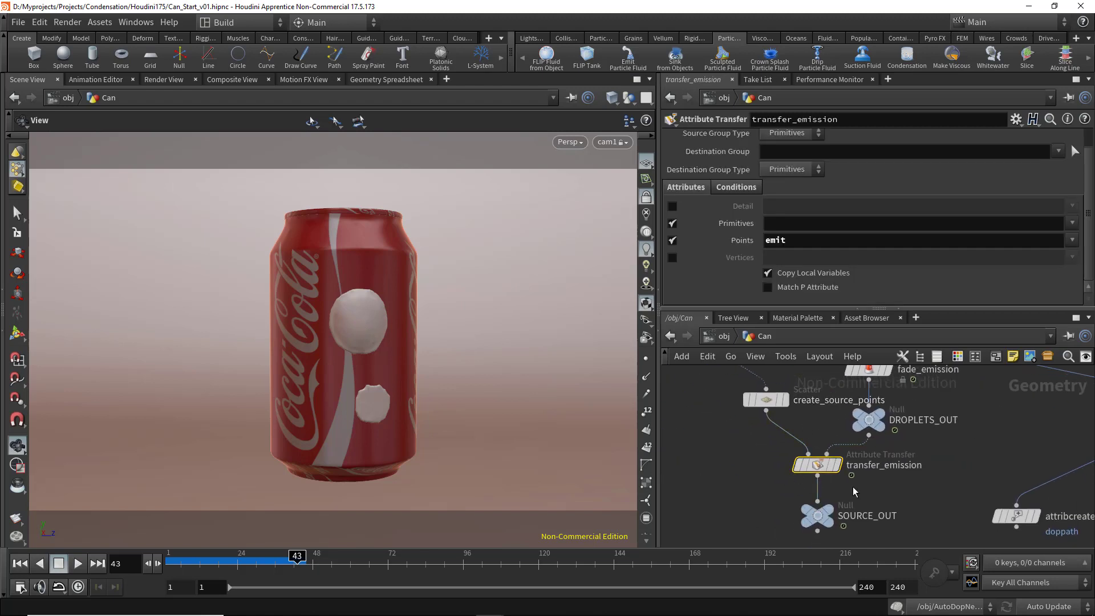
click(735, 188)
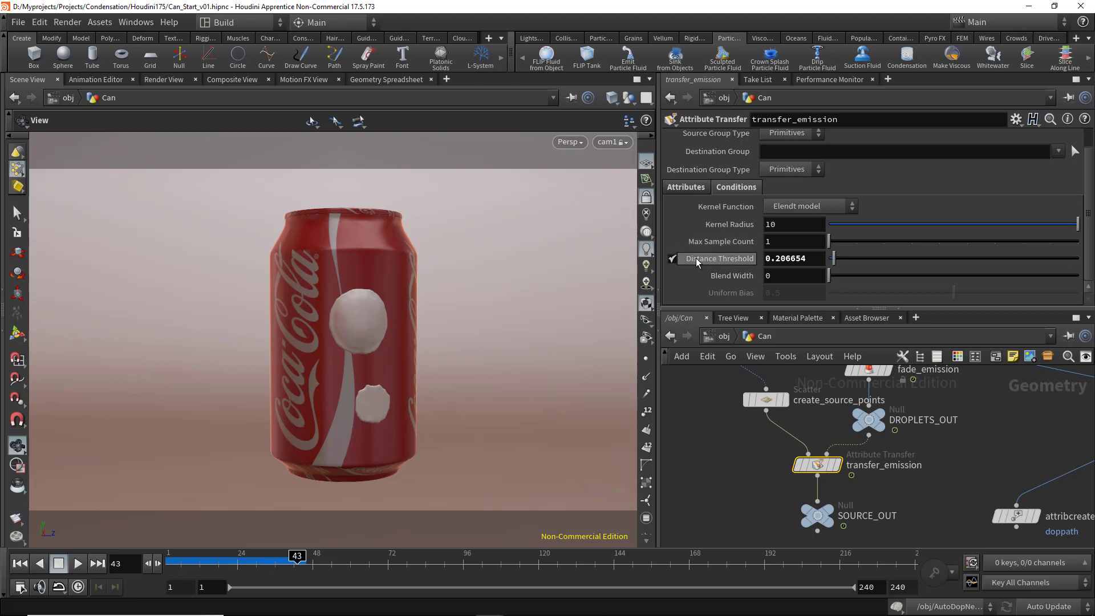
double_click(812, 257)
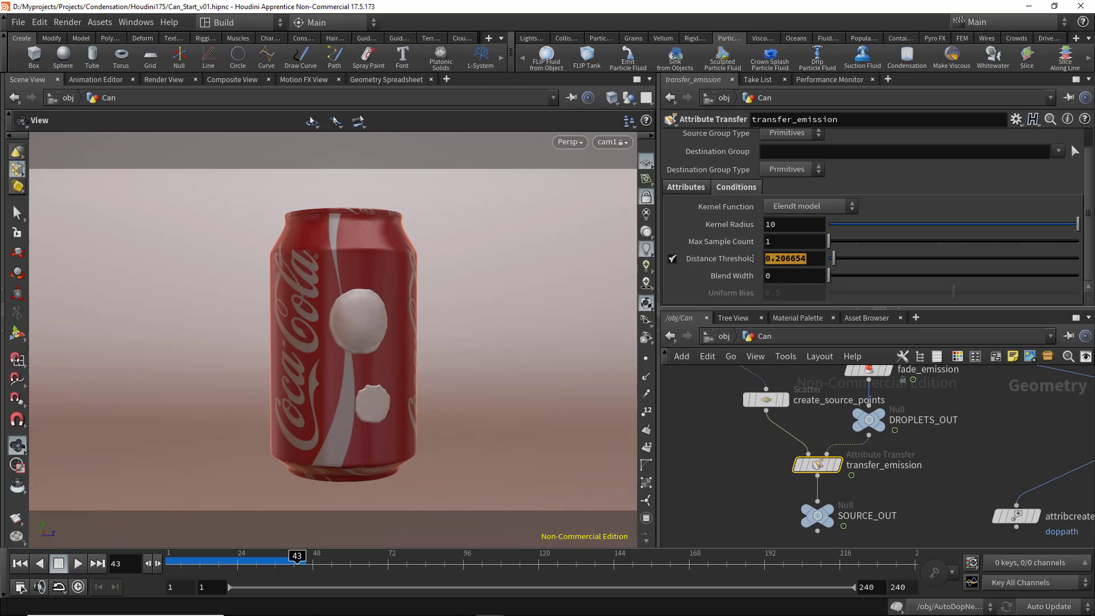
text(0.)
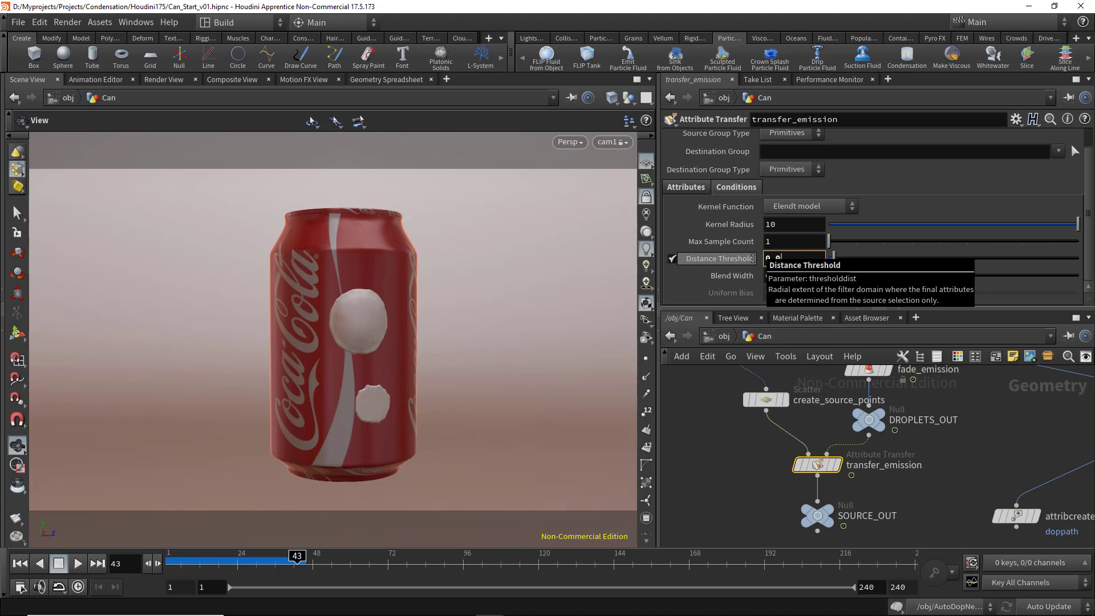
text(06)
key(Return)
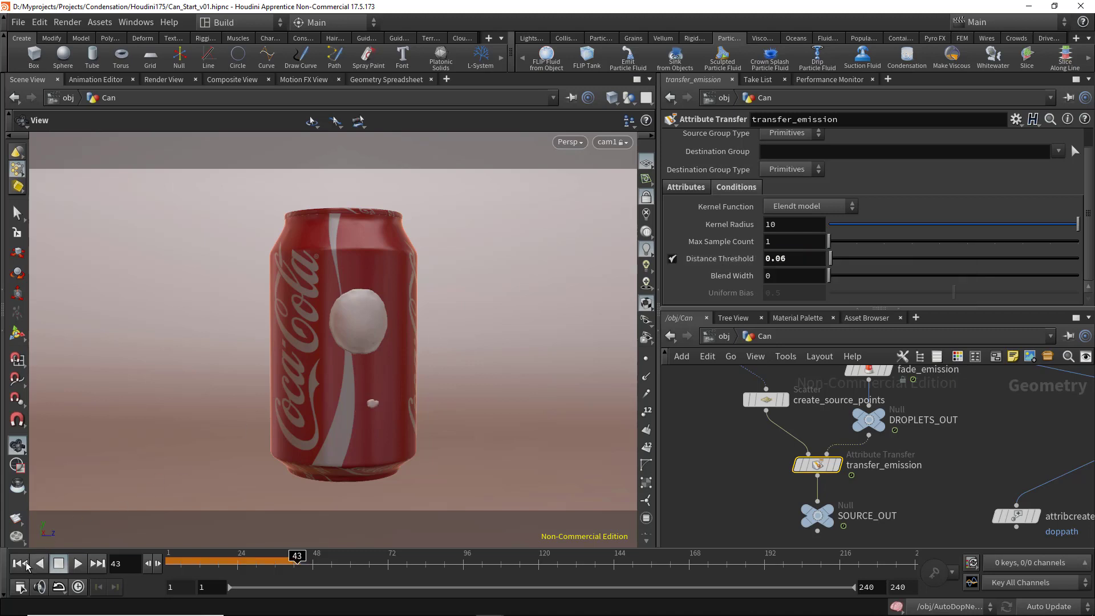
click(79, 564)
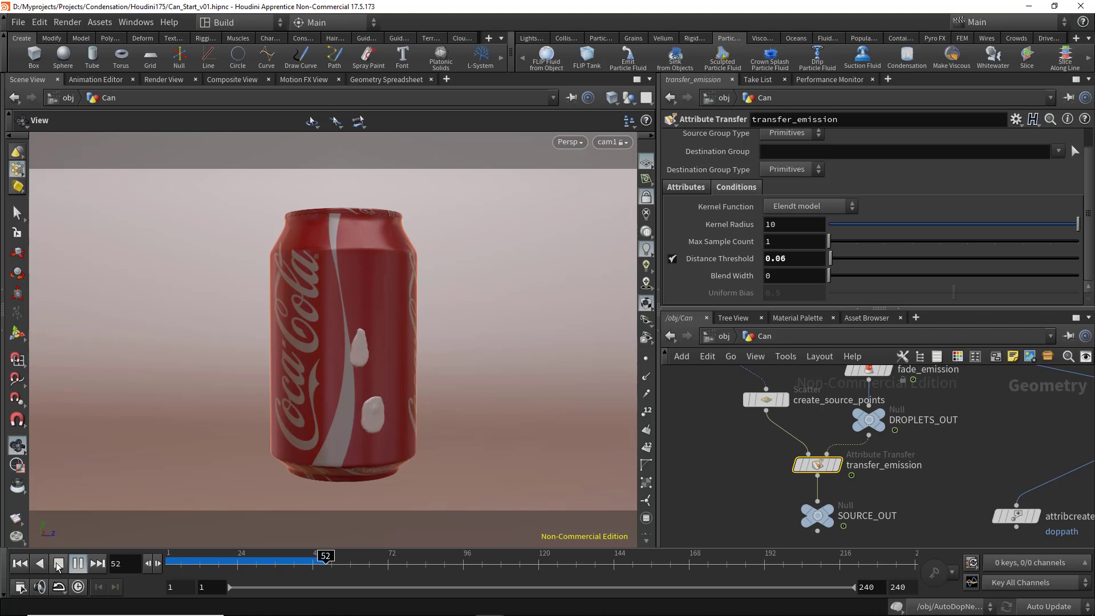
click(57, 565)
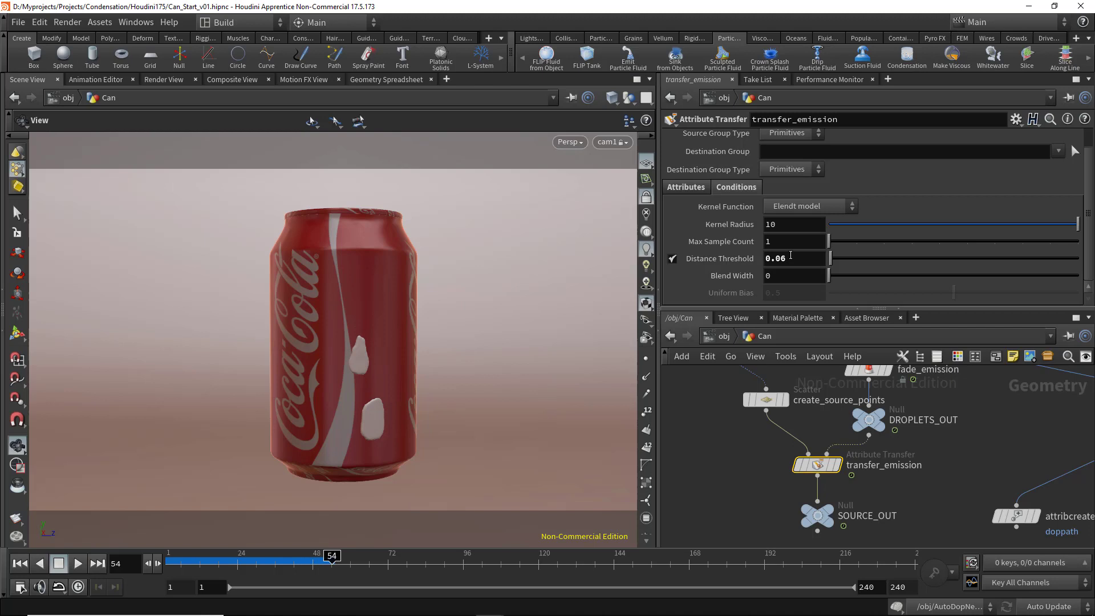
Reduce the transfer_emission node's Distance Threshold to 0.04 and replay the simulation to frame 59
click(779, 260)
text(4)
key(Return)
middle_drag(742, 476, 729, 466)
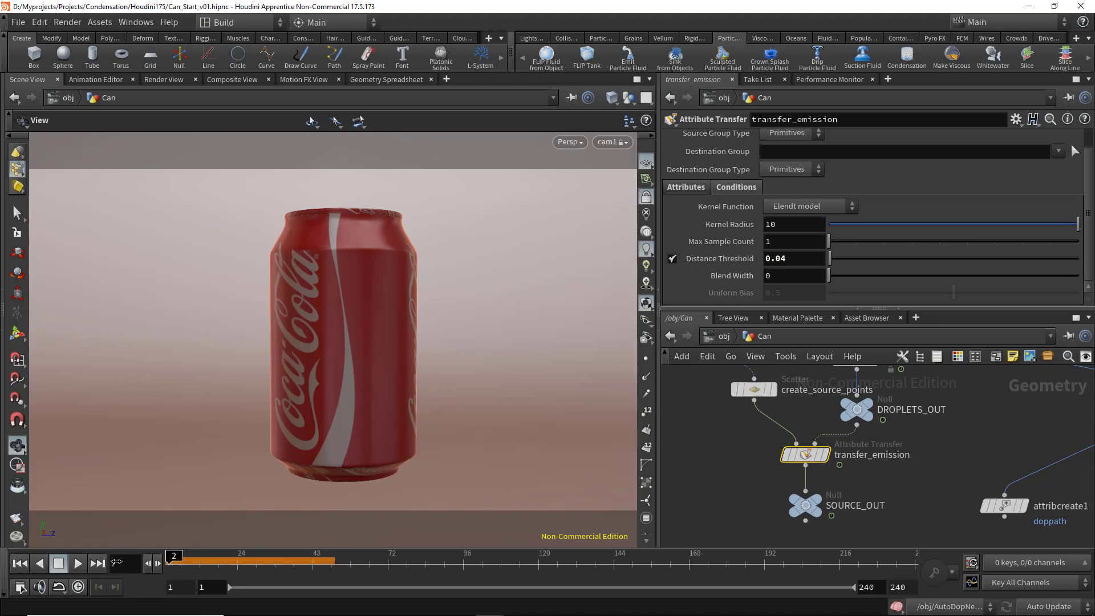
click(78, 563)
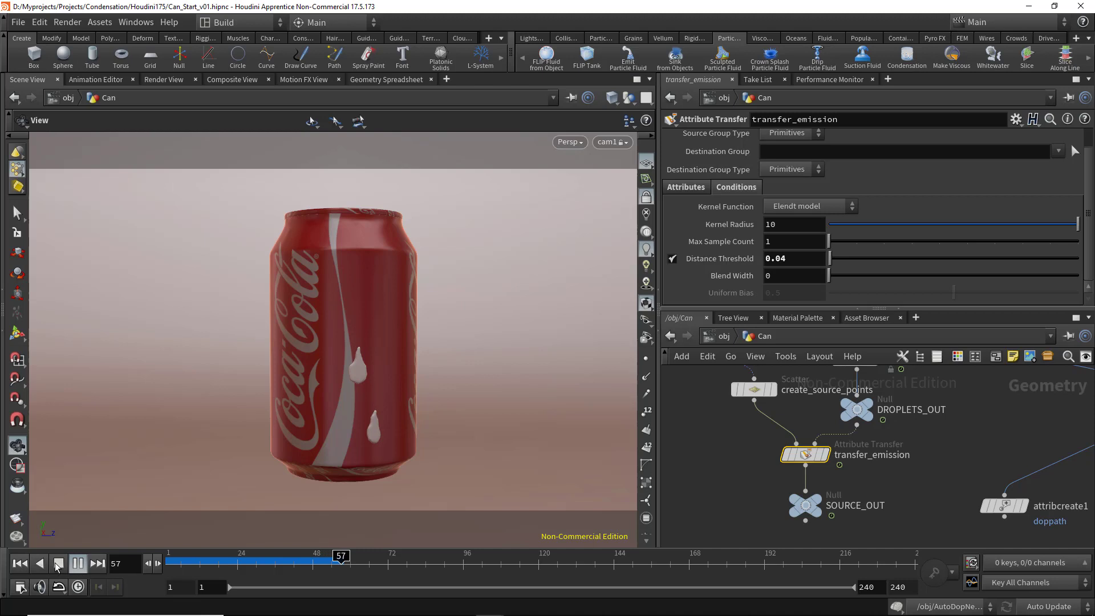
click(78, 565)
middle_drag(937, 448, 907, 491)
scroll(897, 467, down, 1)
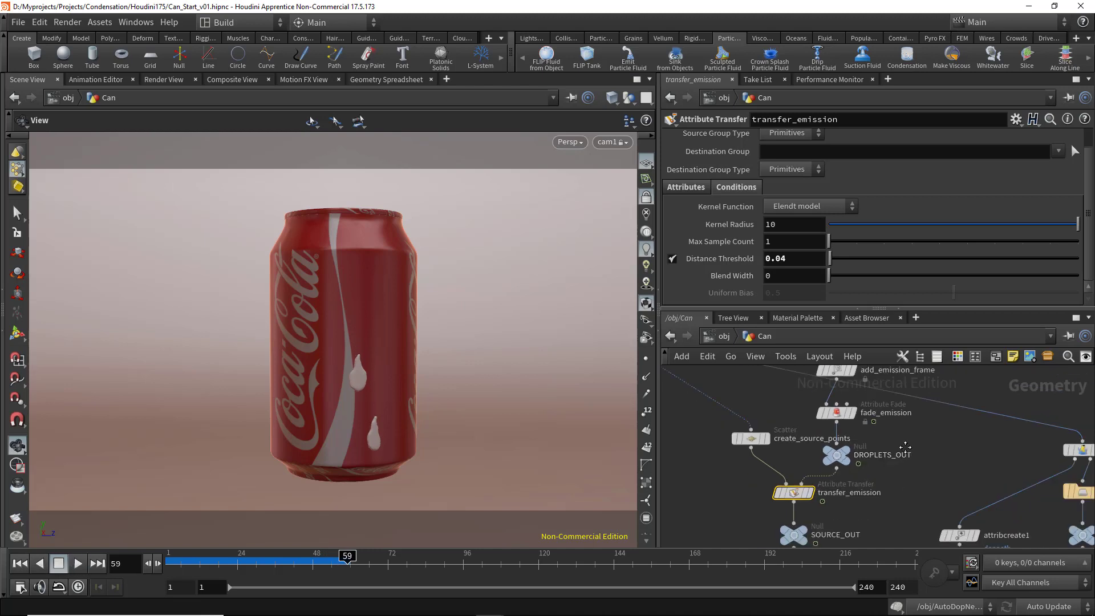
Set the Force Total Count of the create_droplet_points scatter node to 20
middle_drag(895, 408, 898, 496)
middle_drag(905, 437, 923, 468)
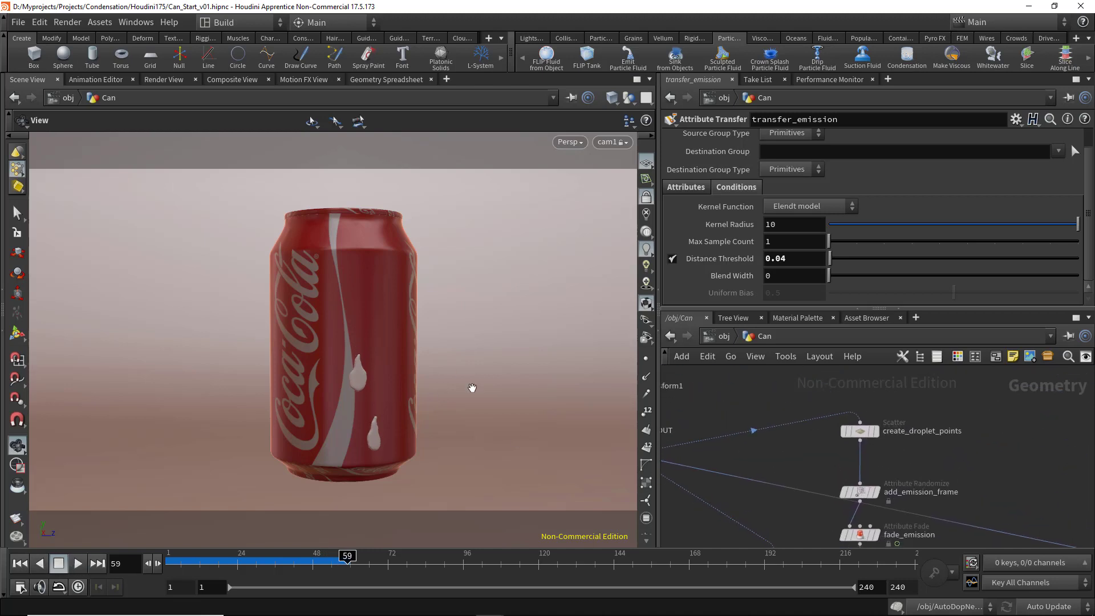
scroll(825, 460, up, 4)
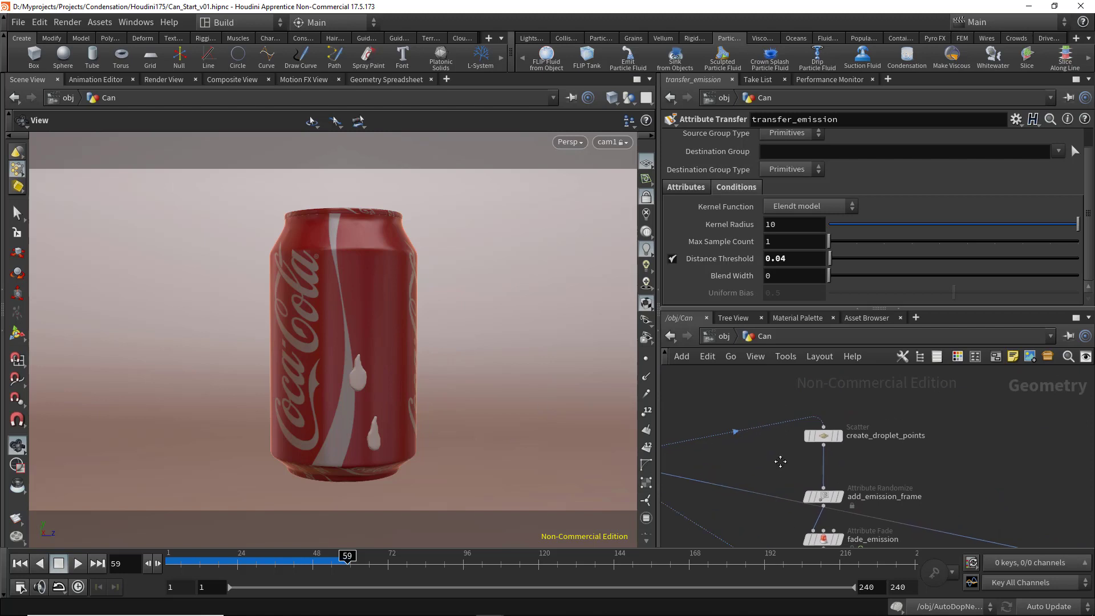
click(817, 443)
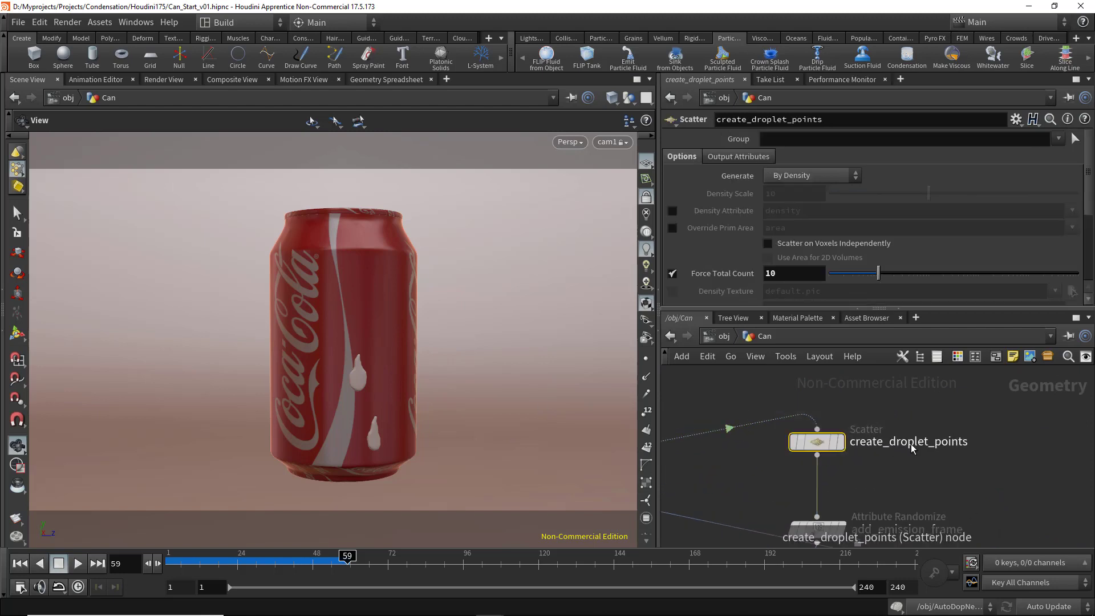
middle_drag(854, 415, 863, 420)
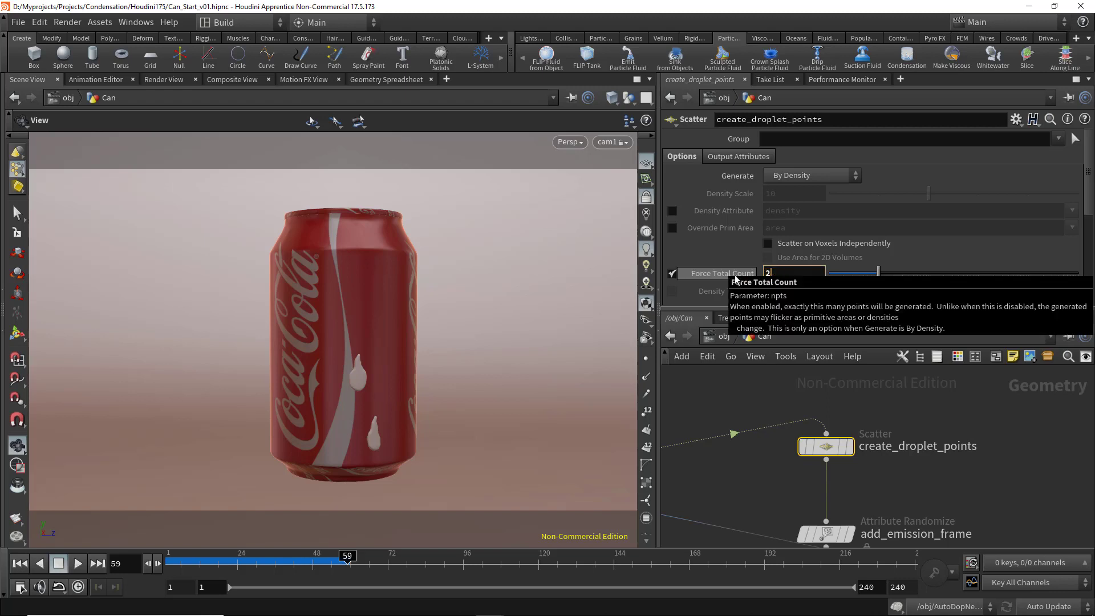
key(Return)
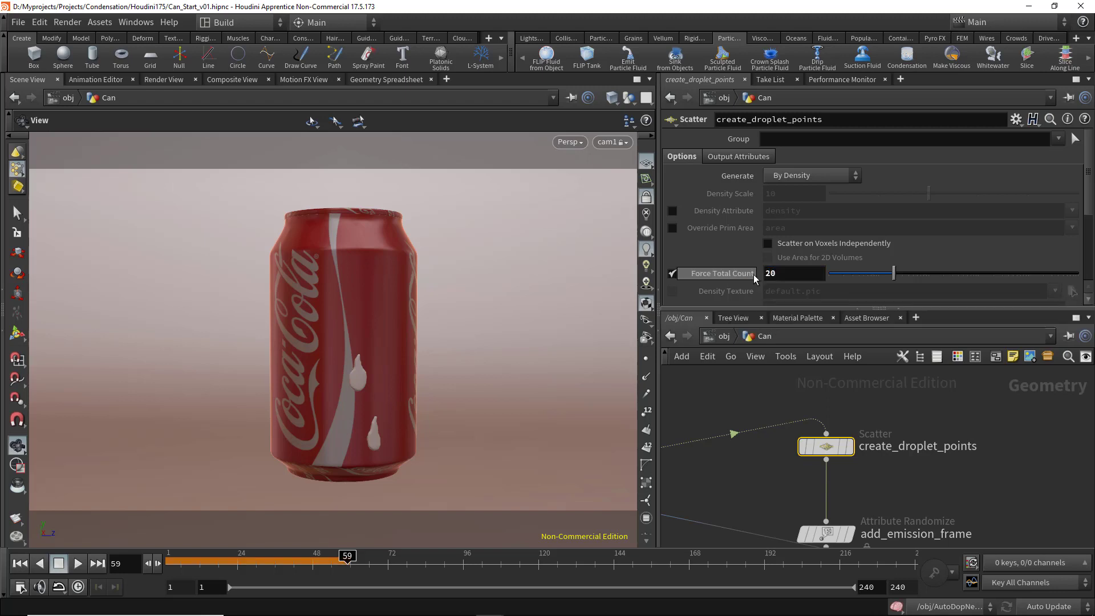
Delete the channel on add_emission_frame's first Max Value component and set it to 200
middle_drag(935, 420, 978, 441)
drag(968, 412, 759, 477)
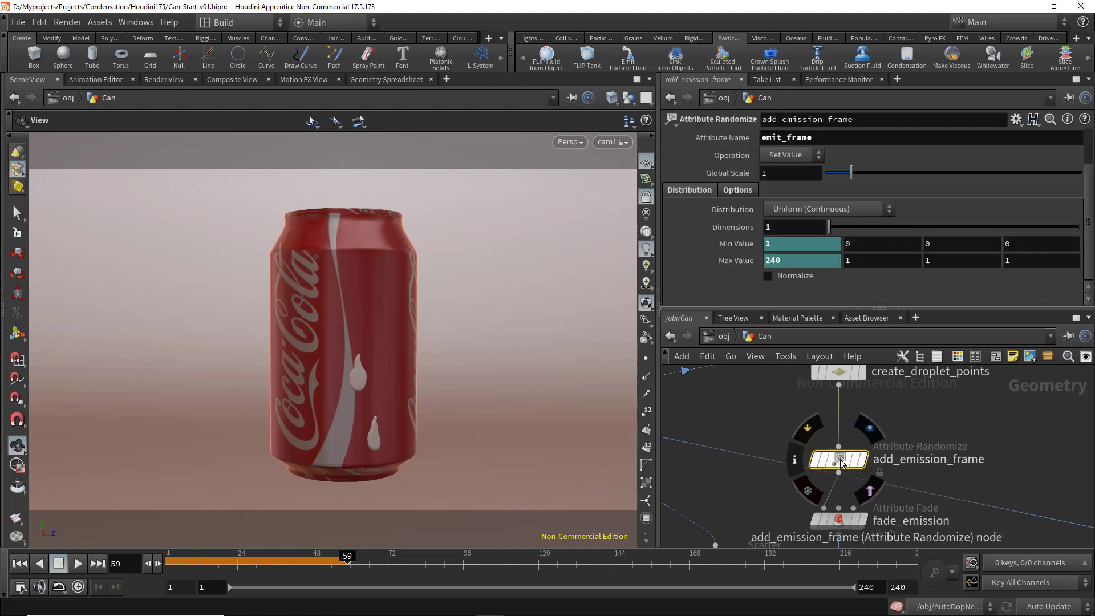
drag(841, 462, 842, 439)
middle_drag(940, 453, 947, 467)
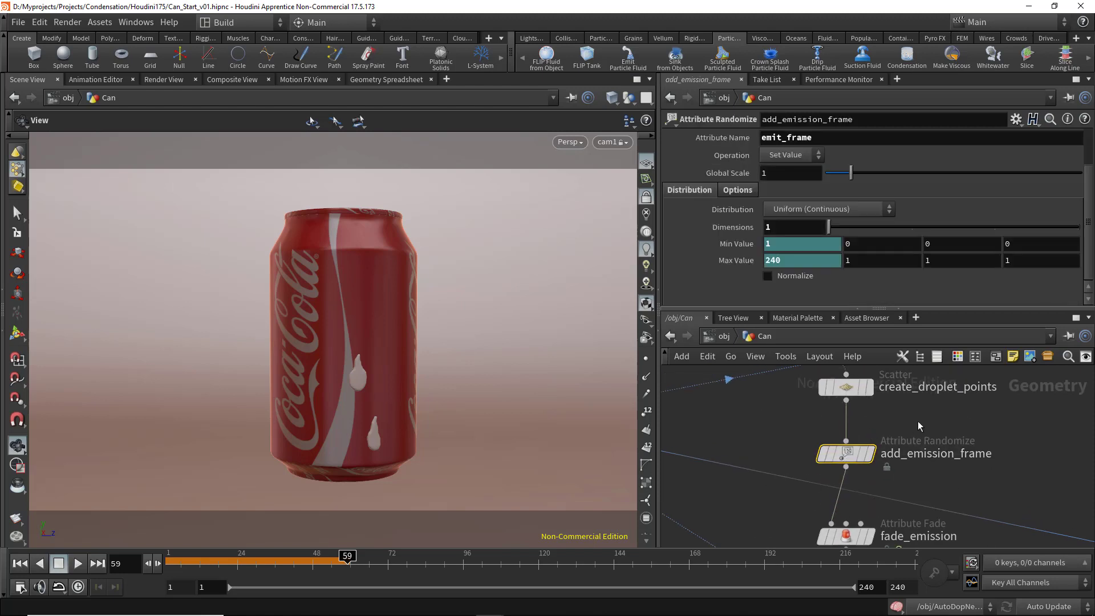
scroll(699, 234, up, 3)
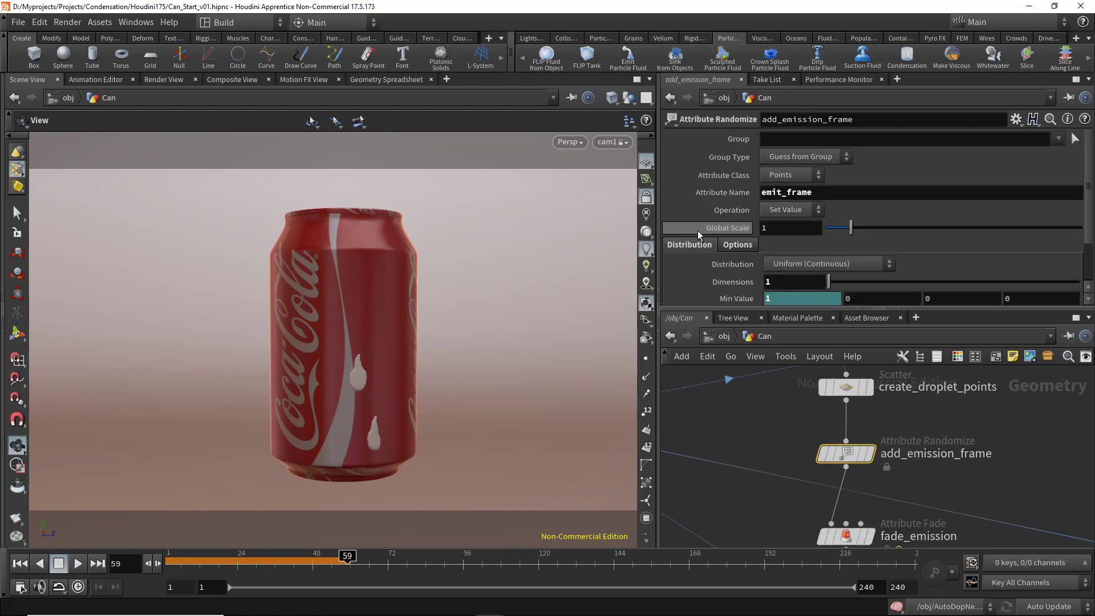
scroll(693, 249, down, 2)
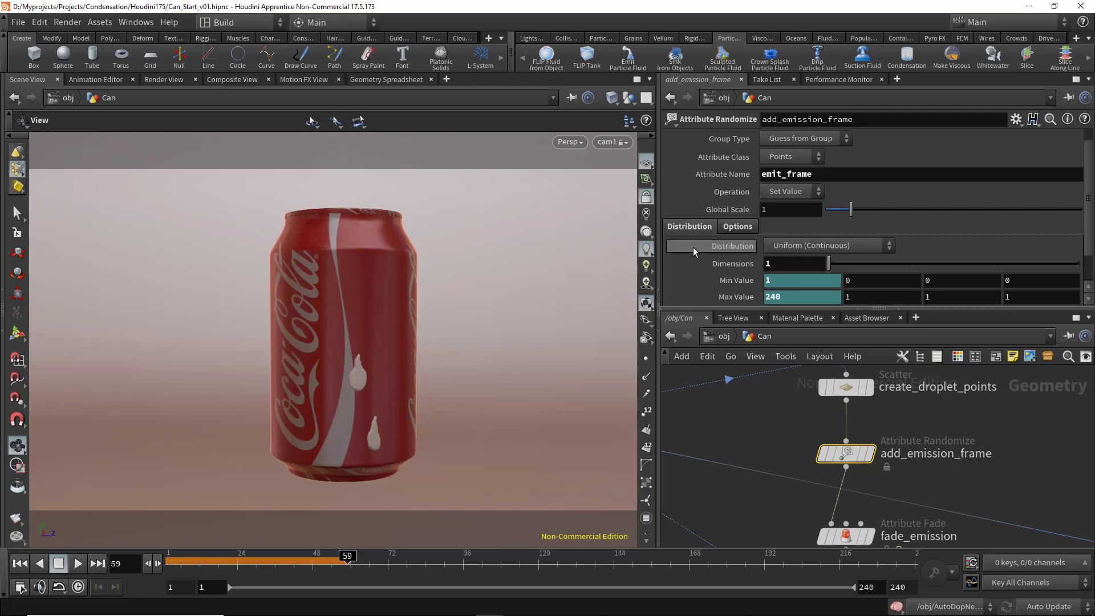
scroll(714, 278, down, 1)
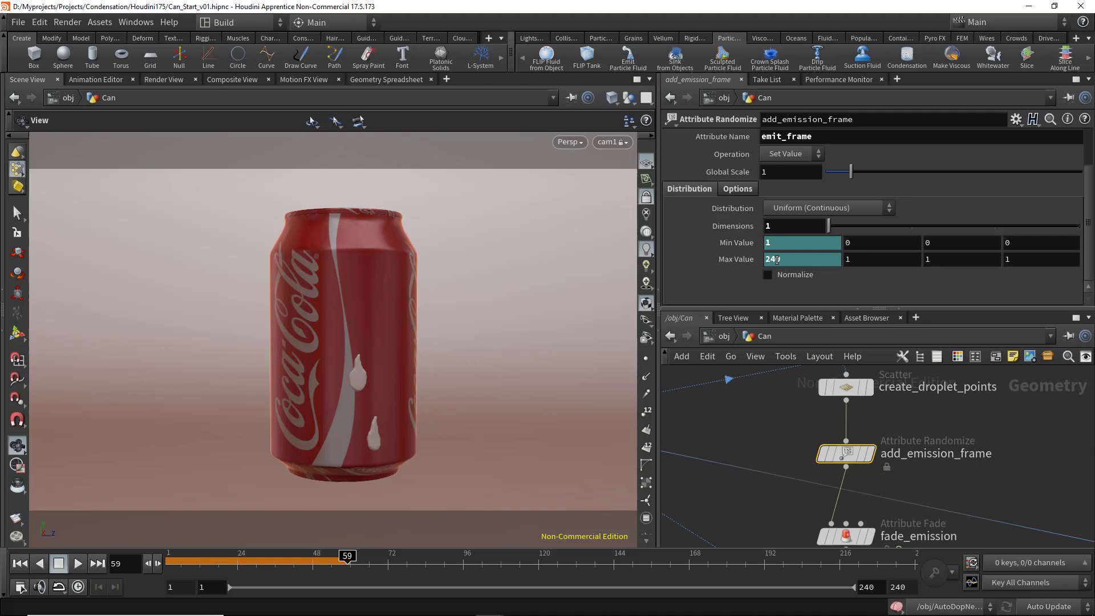
right_click(752, 260)
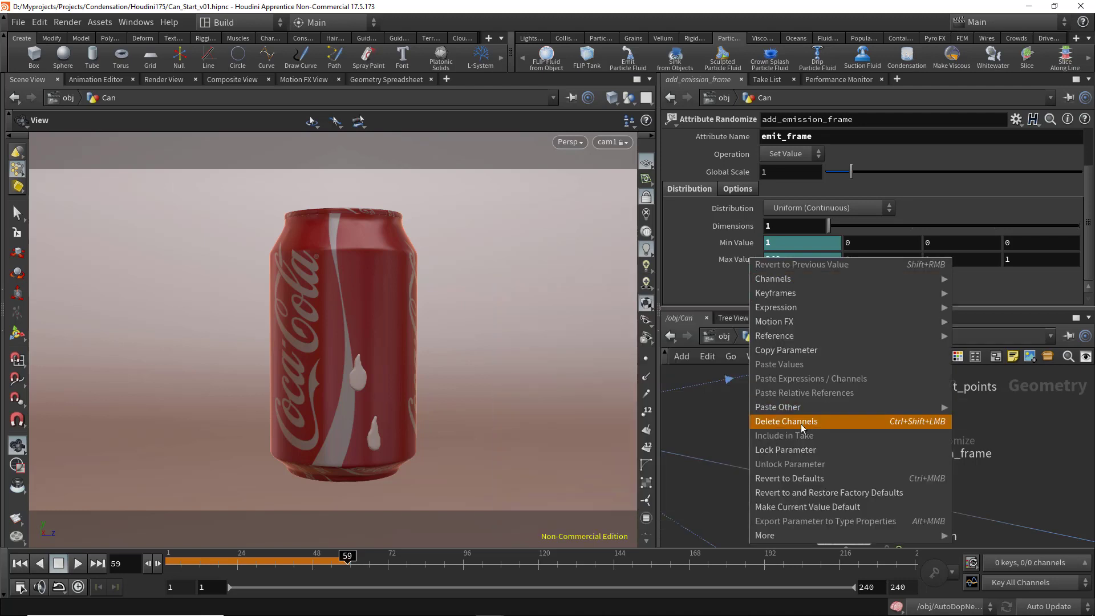
click(802, 422)
drag(783, 259, 739, 261)
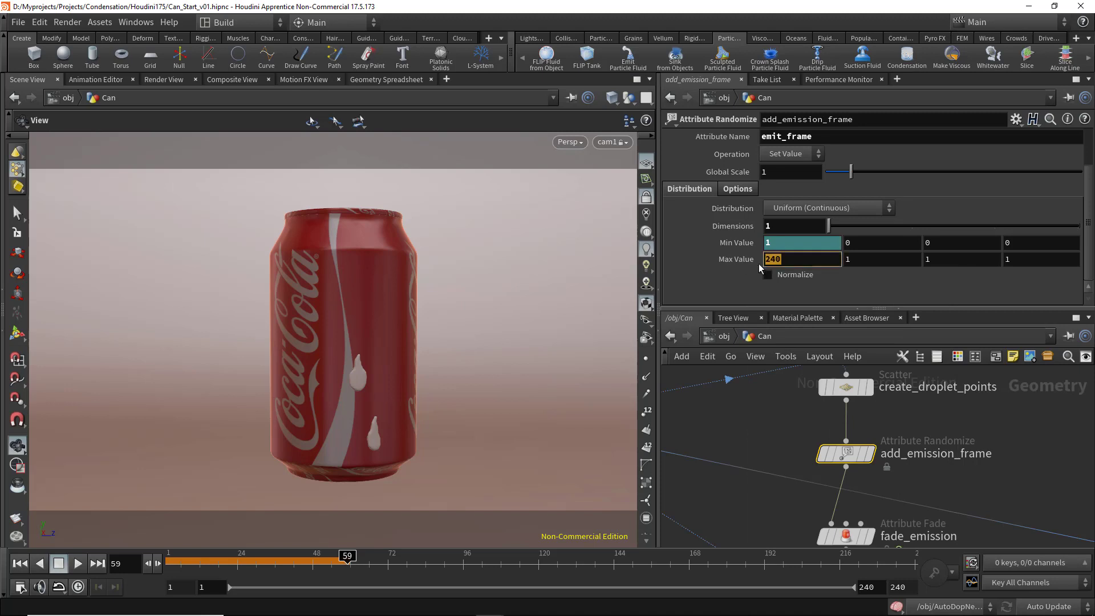
text(200)
key(Return)
mouse_move(788, 462)
middle_down()
mouse_move(774, 438)
mouse_move(773, 447)
middle_up()
Try a Global Scale of 0.5 on add_emission_frame, and restore it to 1
scroll(712, 263, up, 3)
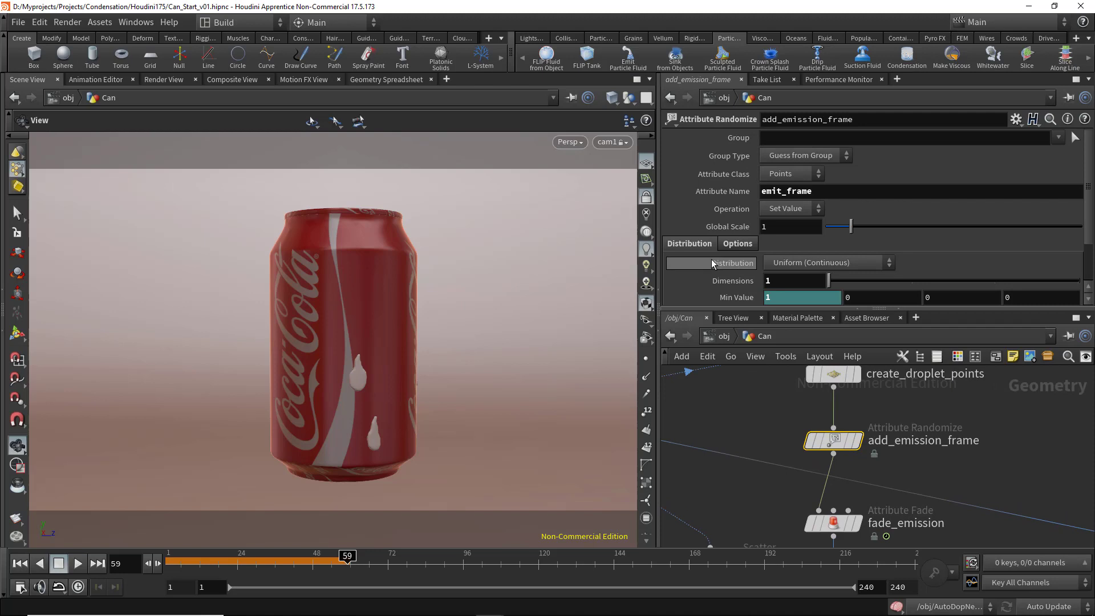
scroll(742, 239, down, 1)
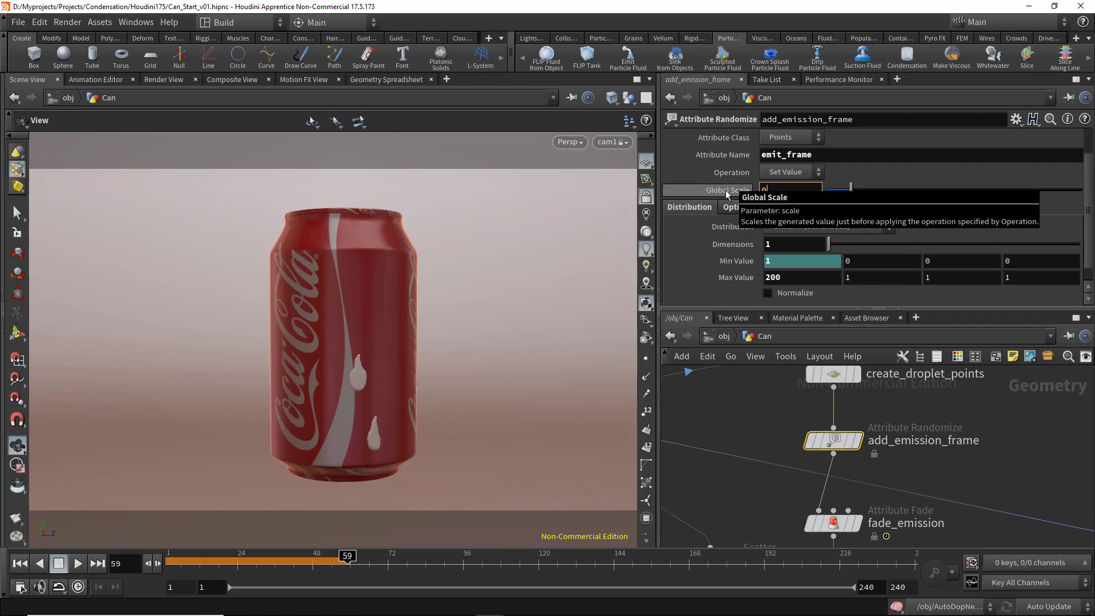
key(Return)
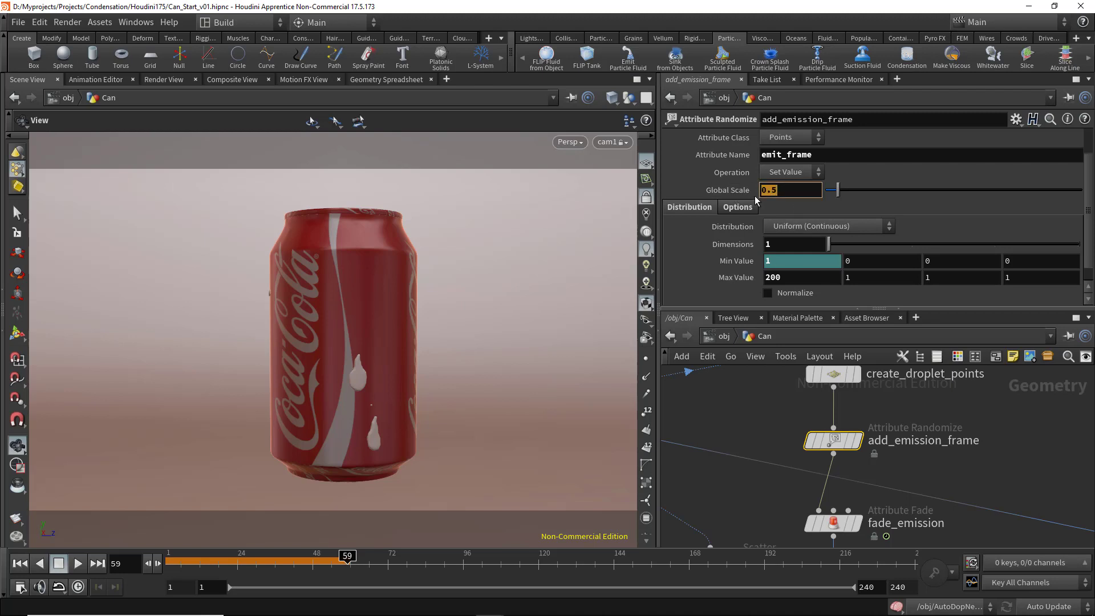
key(Return)
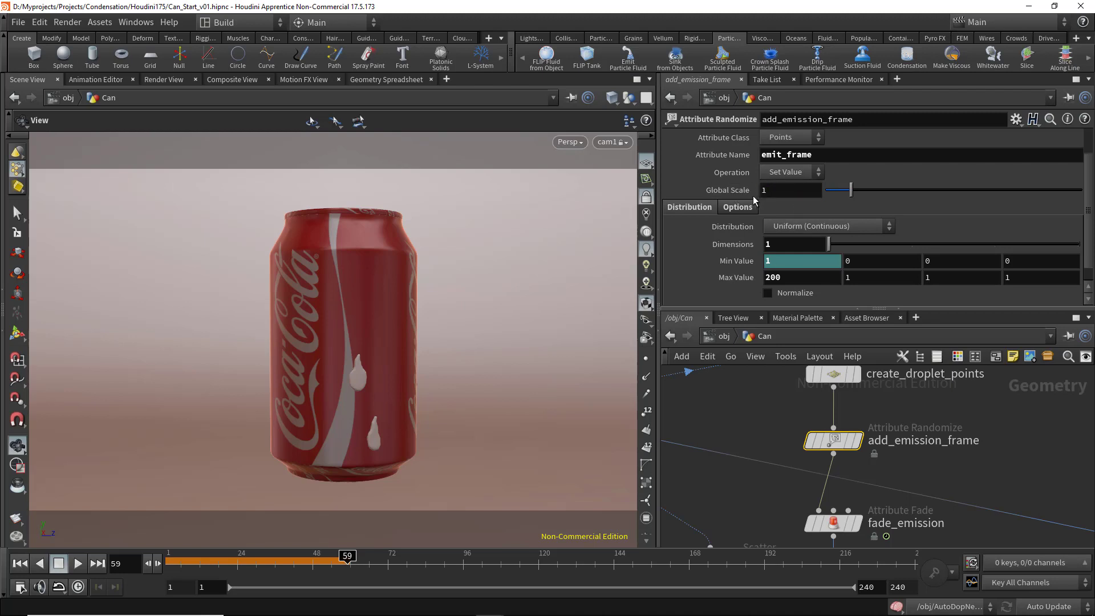
mouse_move(774, 460)
middle_down()
mouse_move(770, 406)
mouse_move(778, 491)
mouse_move(774, 458)
middle_up()
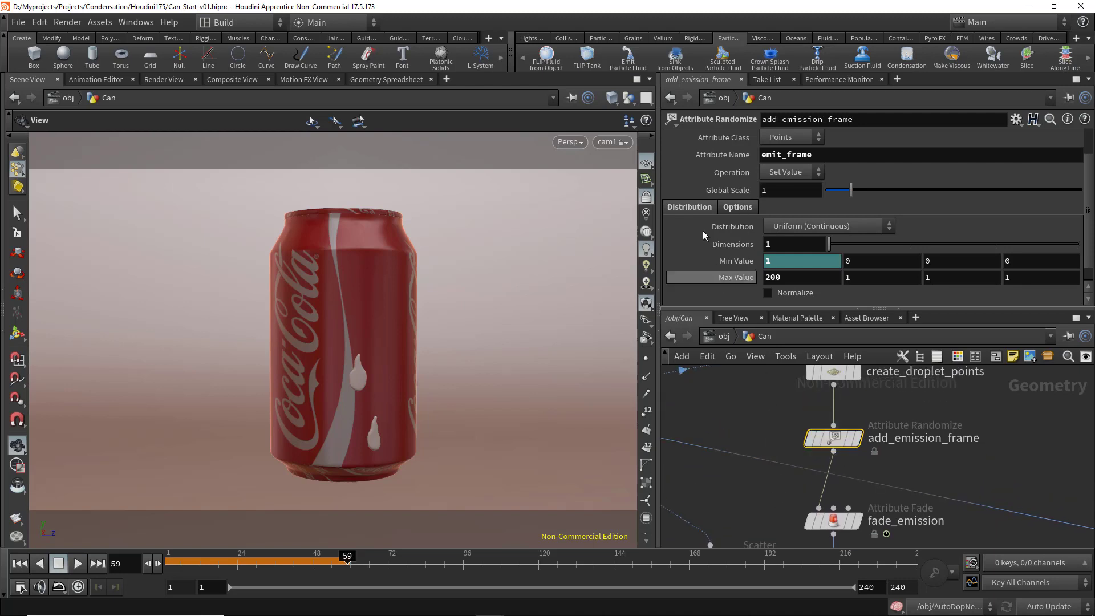
Examine add_emission_frame's attribute name and the fade_emission node's attributes and fade timings
drag(826, 157, 757, 162)
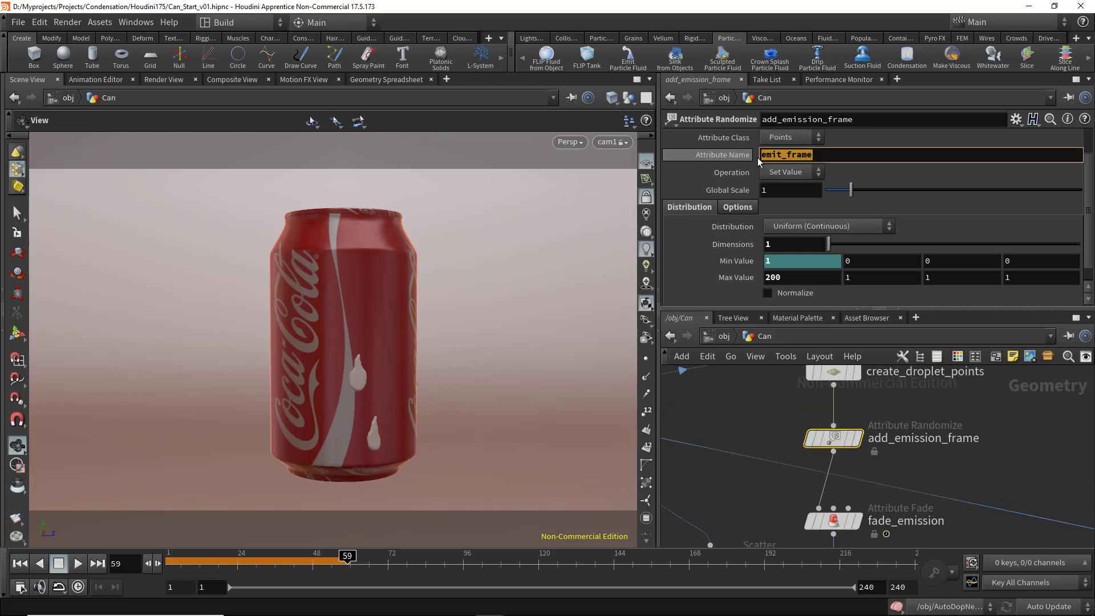
middle_drag(740, 428, 721, 372)
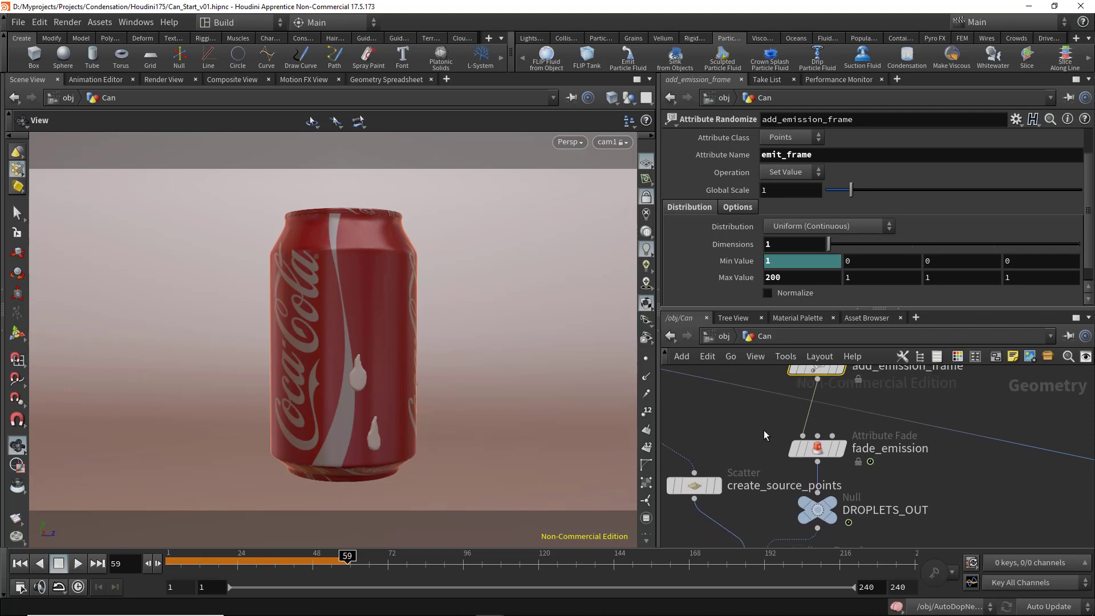
click(819, 451)
drag(817, 448, 817, 445)
middle_drag(758, 420, 758, 430)
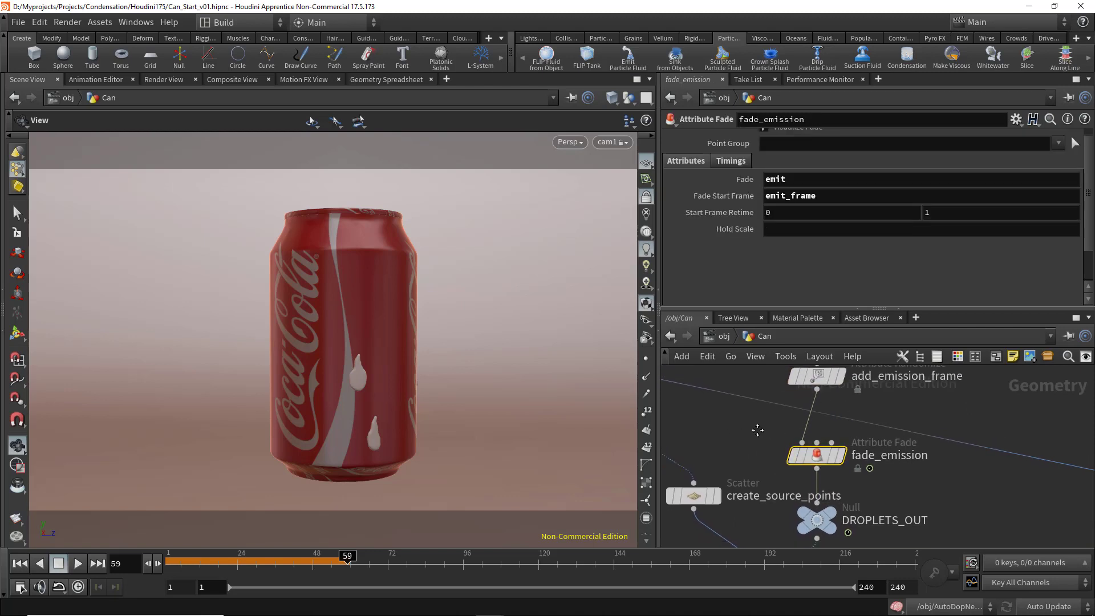
click(736, 162)
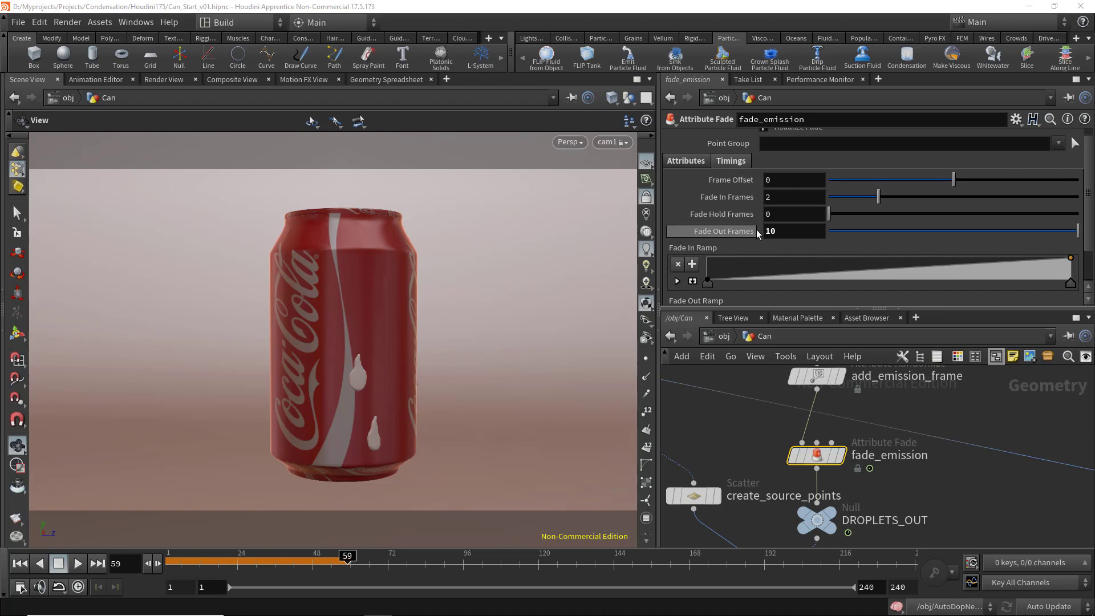
scroll(825, 302, down, 2)
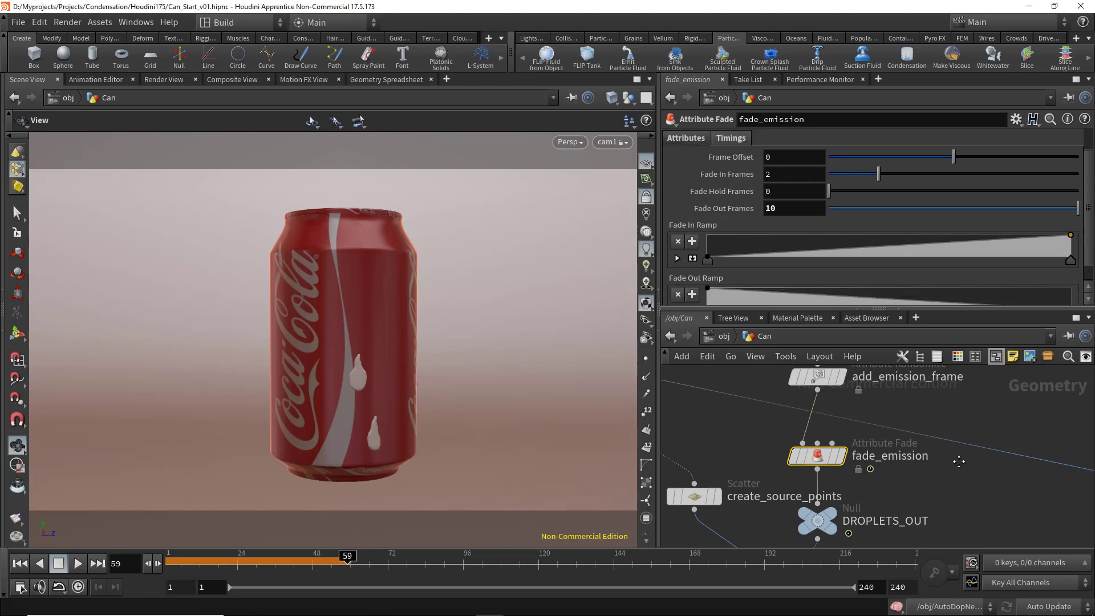
Move collisionsource1, filecache, VDB and attribcreate1 together, farther away from the droplet emission nodes
middle_drag(959, 460, 762, 439)
scroll(969, 455, down, 1)
scroll(792, 450, down, 2)
scroll(754, 449, up, 2)
drag(740, 414, 936, 542)
drag(877, 423, 976, 417)
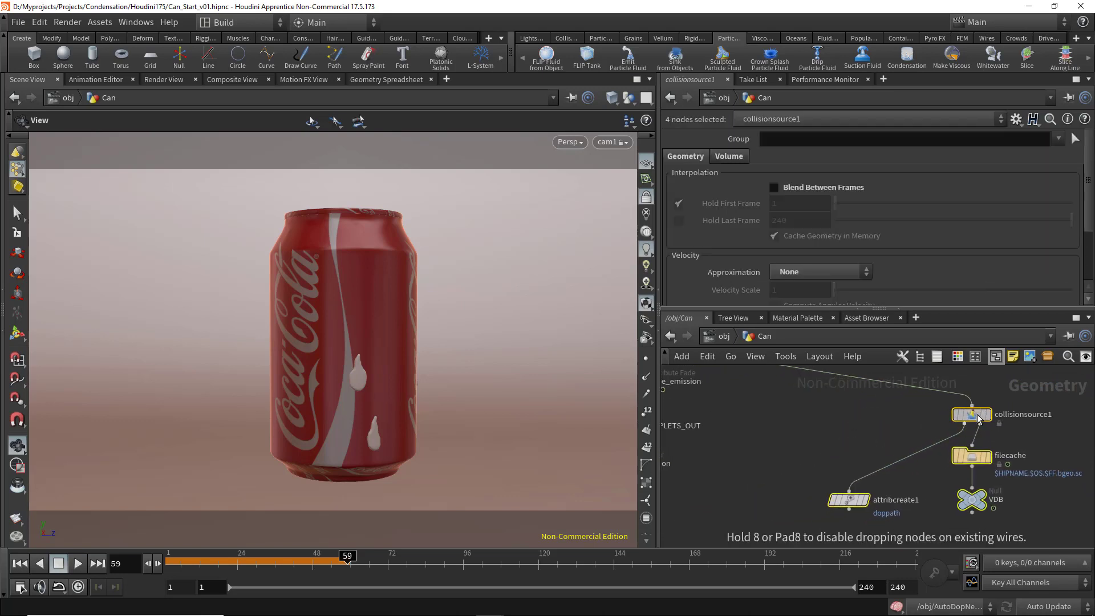
middle_drag(872, 414, 829, 422)
drag(831, 410, 1038, 536)
middle_drag(783, 407, 951, 443)
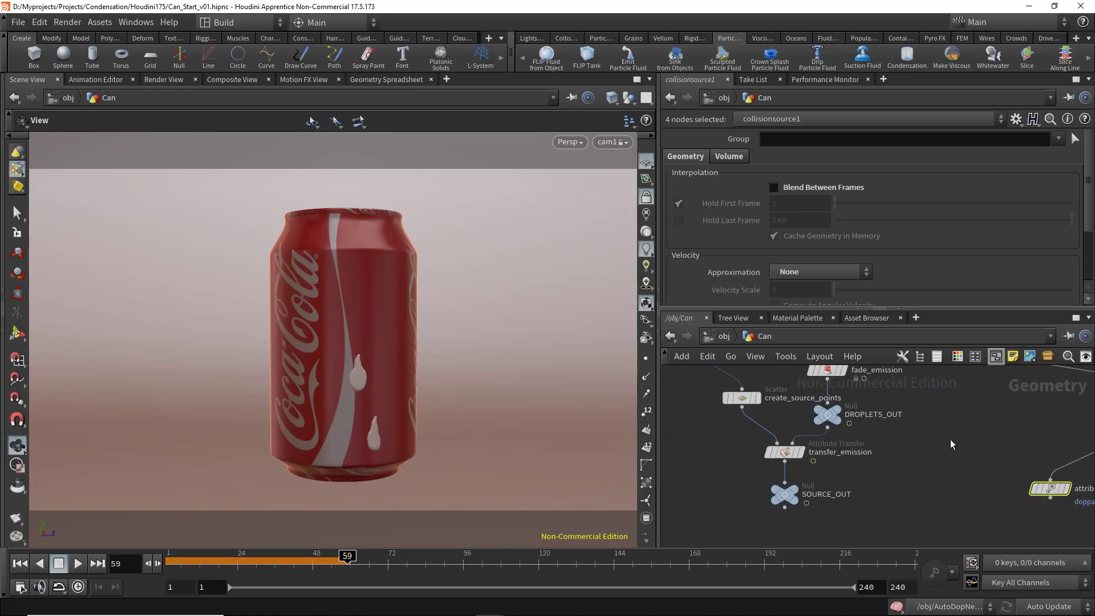
Move create_source_points farther from the droplet chain and display its scattered points in the viewport
middle_drag(667, 456, 803, 533)
drag(880, 476, 823, 444)
middle_drag(812, 476, 842, 499)
drag(793, 442, 884, 488)
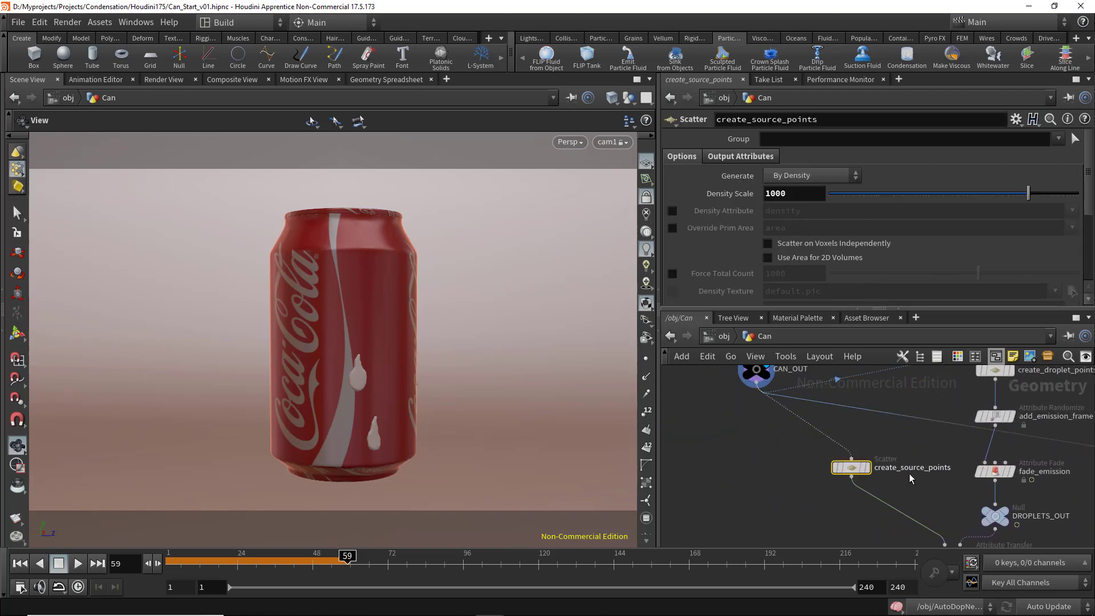
click(871, 451)
middle_drag(914, 501, 900, 488)
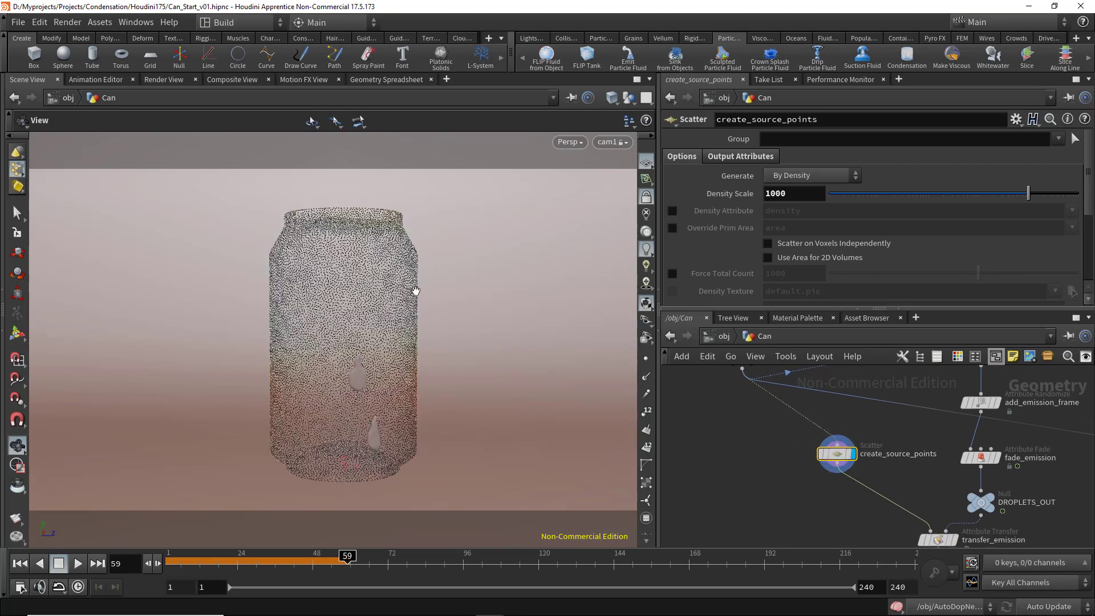
Preview the output of transfer_emission in the viewport, and return the display to CAN_OUT
middle_drag(860, 502, 722, 465)
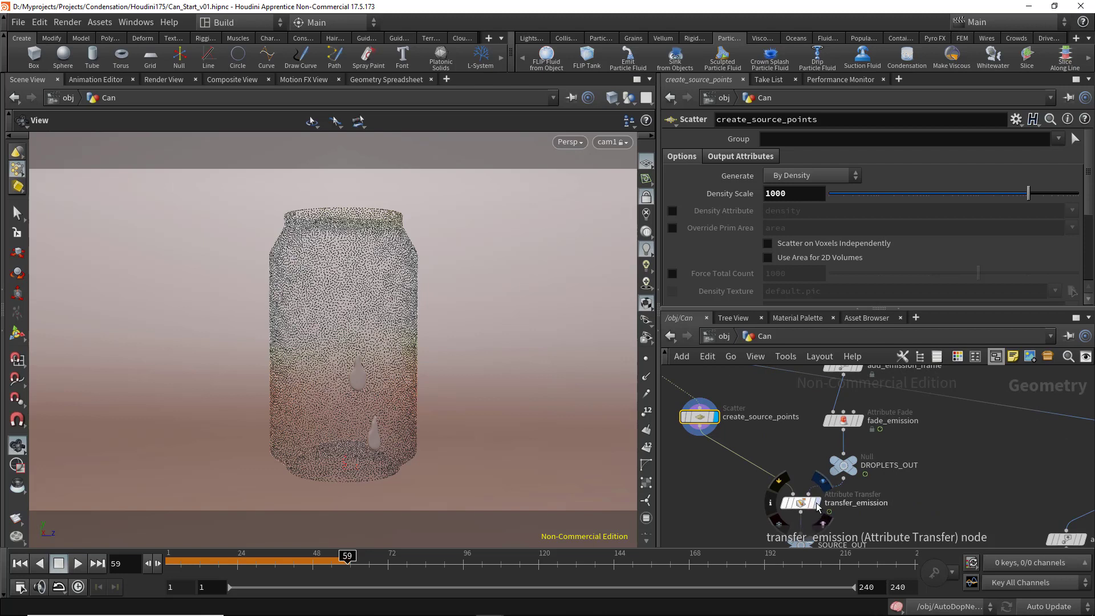
click(819, 505)
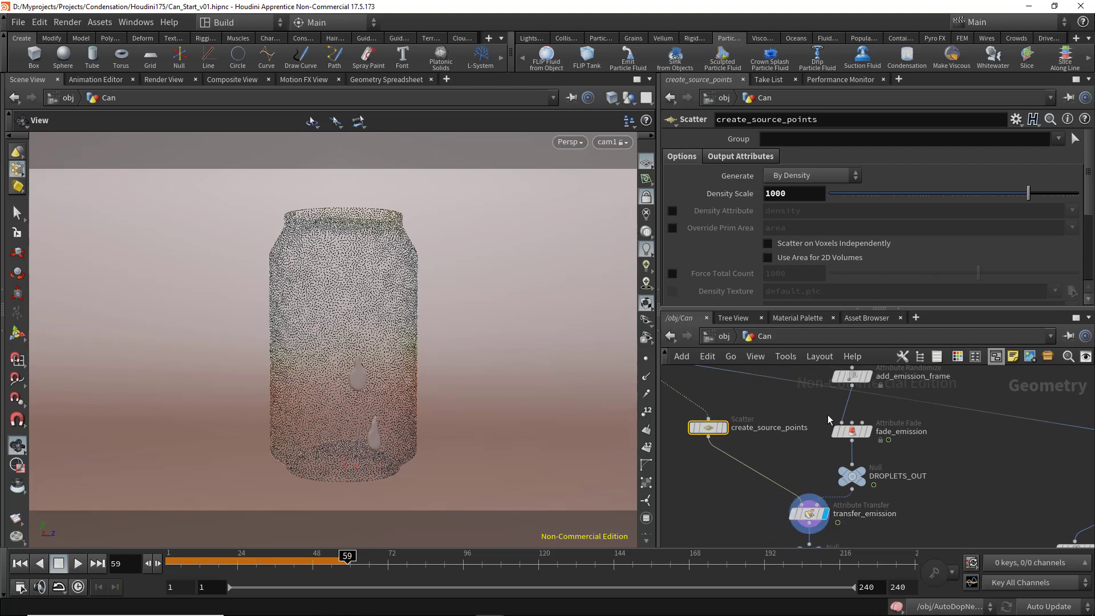
middle_drag(801, 460, 822, 472)
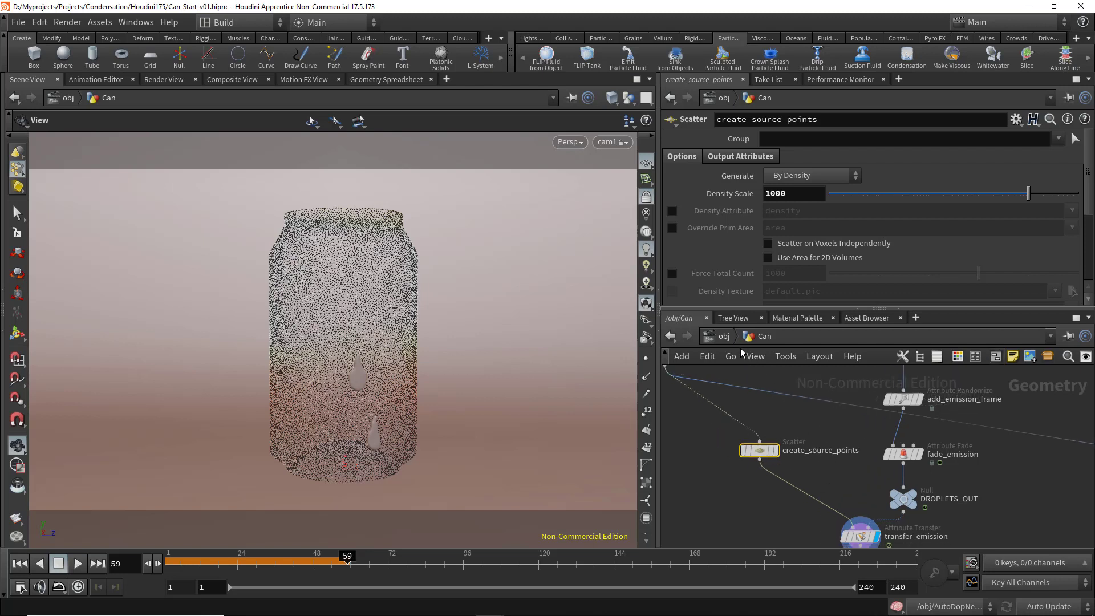
middle_drag(770, 425, 900, 489)
scroll(899, 489, down, 3)
scroll(798, 439, up, 2)
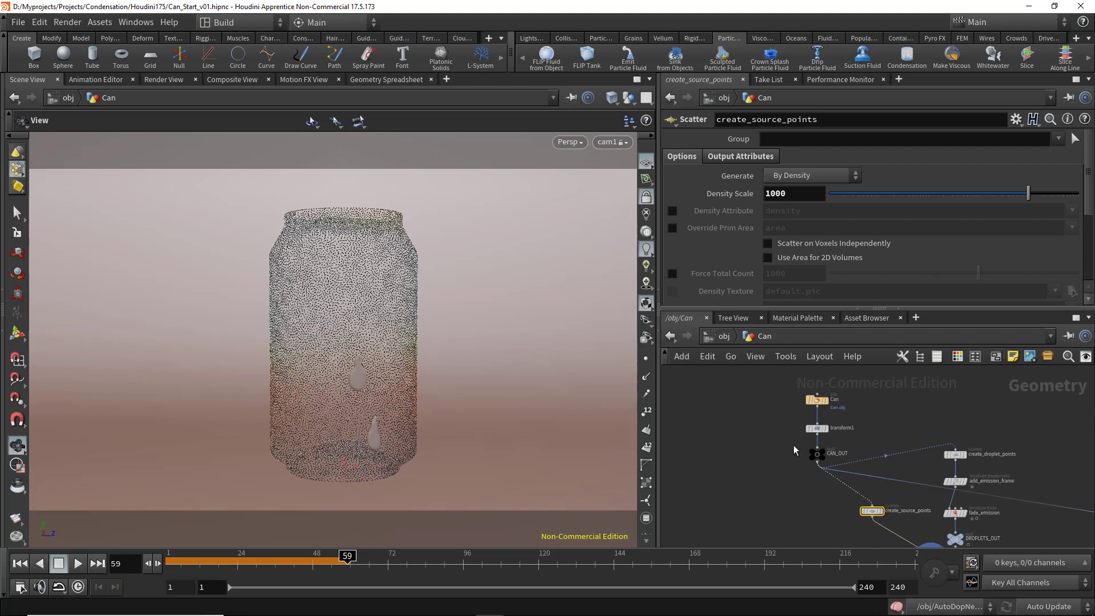
click(828, 454)
Go back up to the object level and enter the AutoDopNetwork simulation network
click(724, 339)
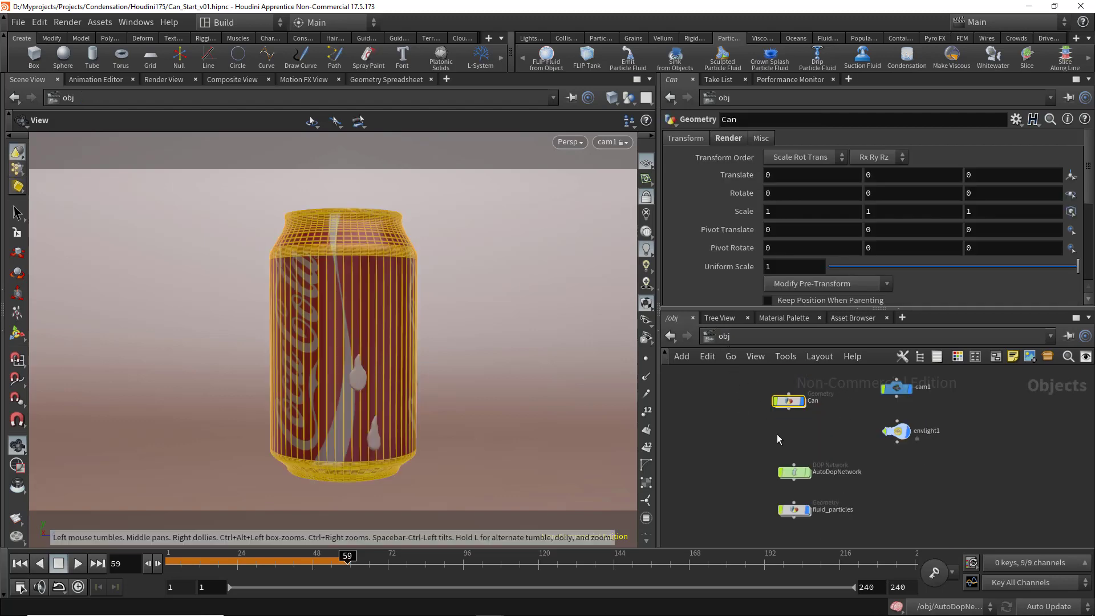
middle_drag(779, 439, 748, 407)
click(751, 434)
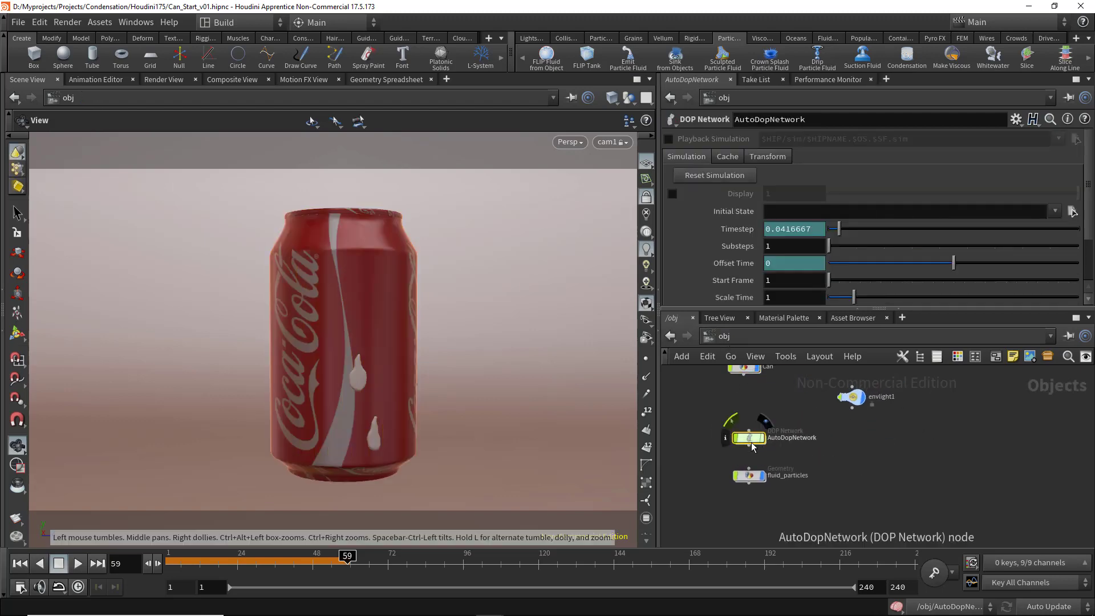
double_click(752, 434)
middle_drag(785, 473, 764, 475)
scroll(879, 462, up, 4)
Move the popfluid node farther from the source_fluid chain and check its Particle Separation parameter
middle_drag(929, 481, 865, 557)
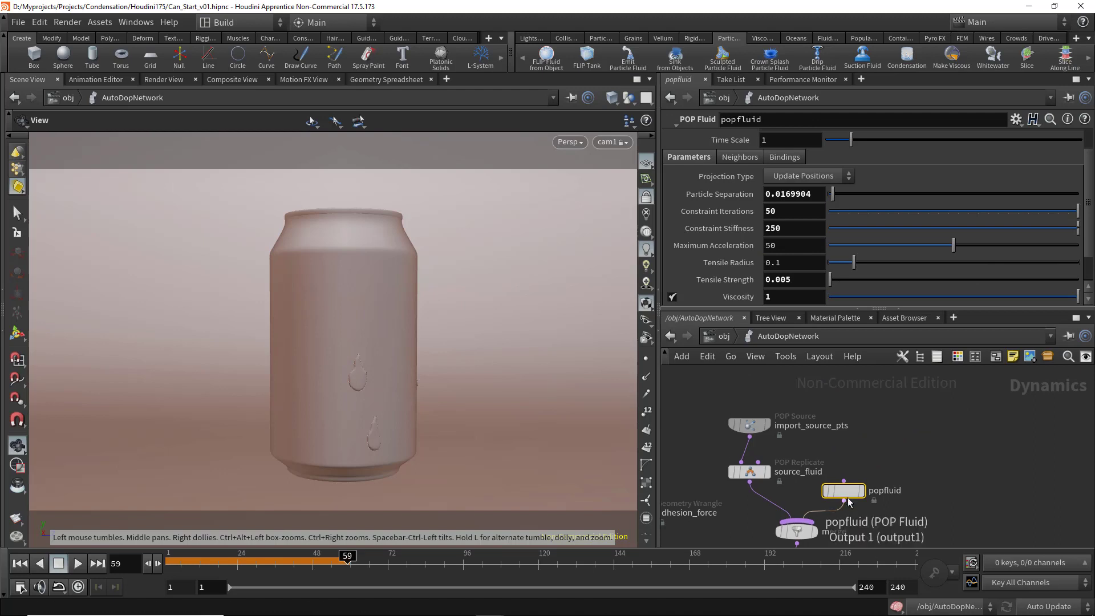
drag(845, 489, 918, 466)
middle_drag(950, 516, 931, 522)
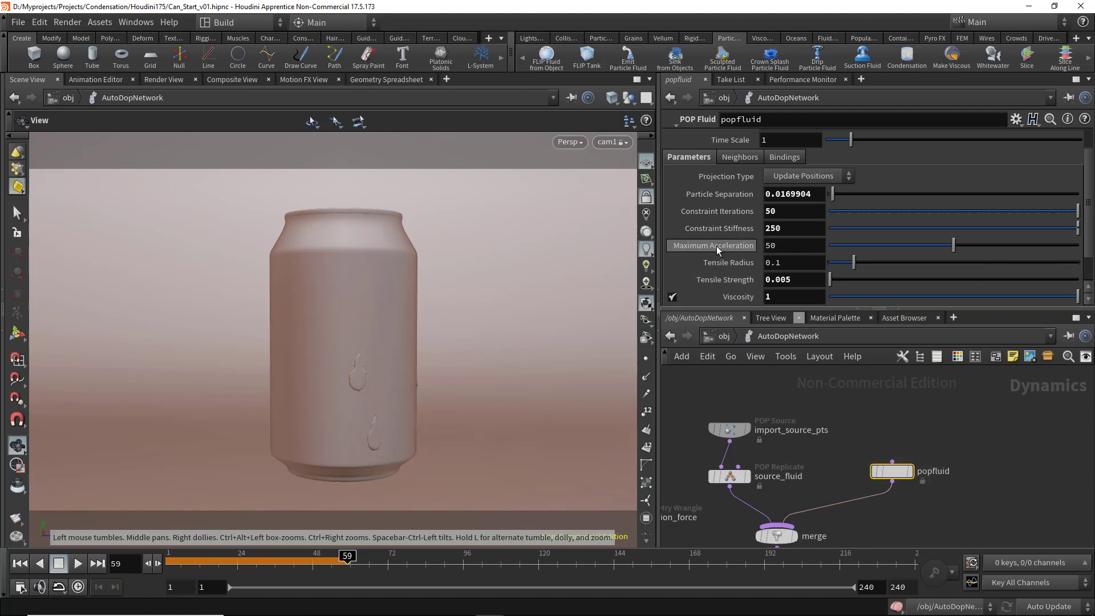
scroll(713, 245, up, 2)
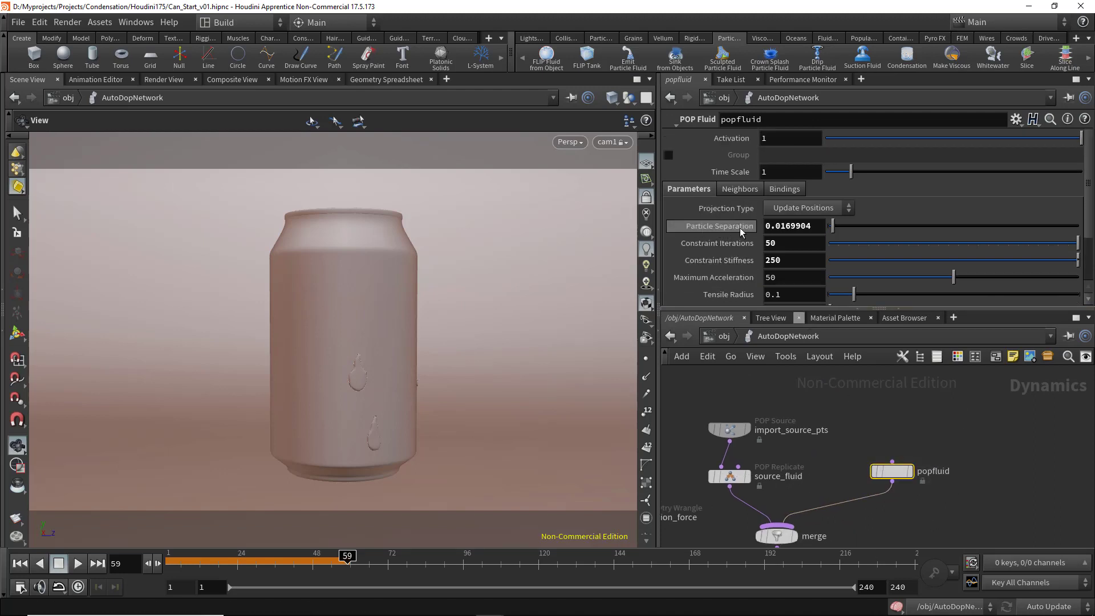
double_click(817, 225)
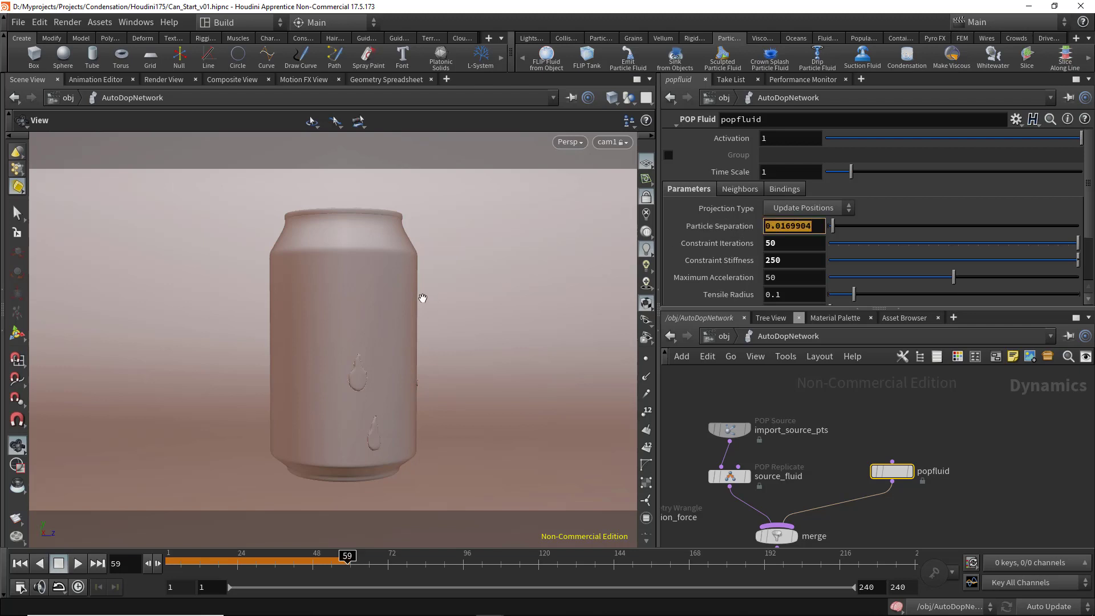
Move the adhesion_force wrangle clear of popobject1, closer to the source_fluid node
middle_drag(836, 466, 1069, 418)
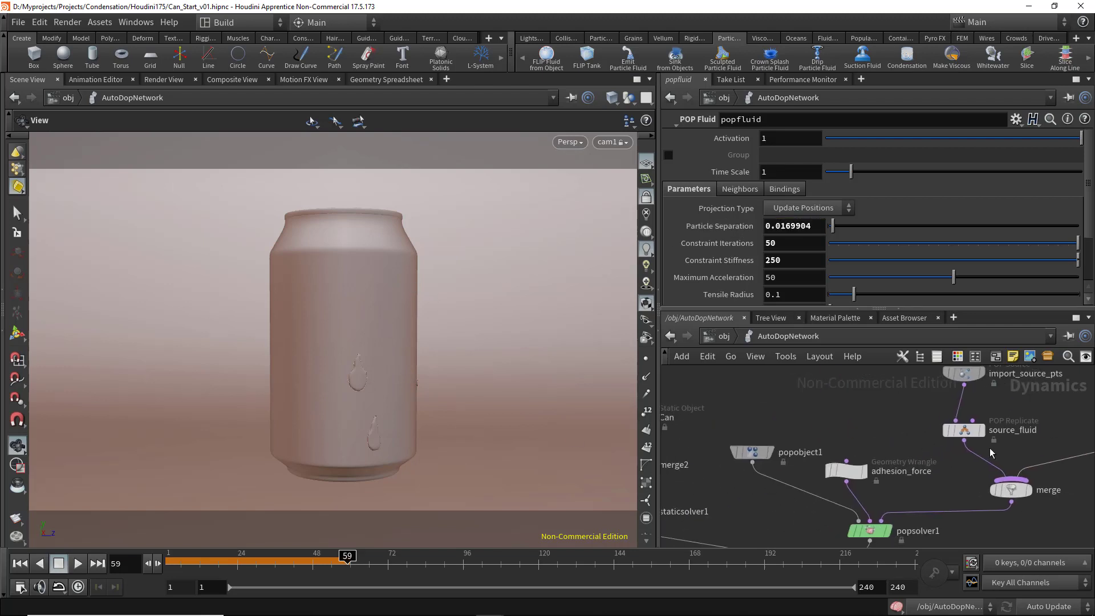
middle_drag(911, 437, 889, 410)
drag(869, 417, 809, 458)
drag(821, 445, 821, 405)
middle_drag(860, 429, 871, 474)
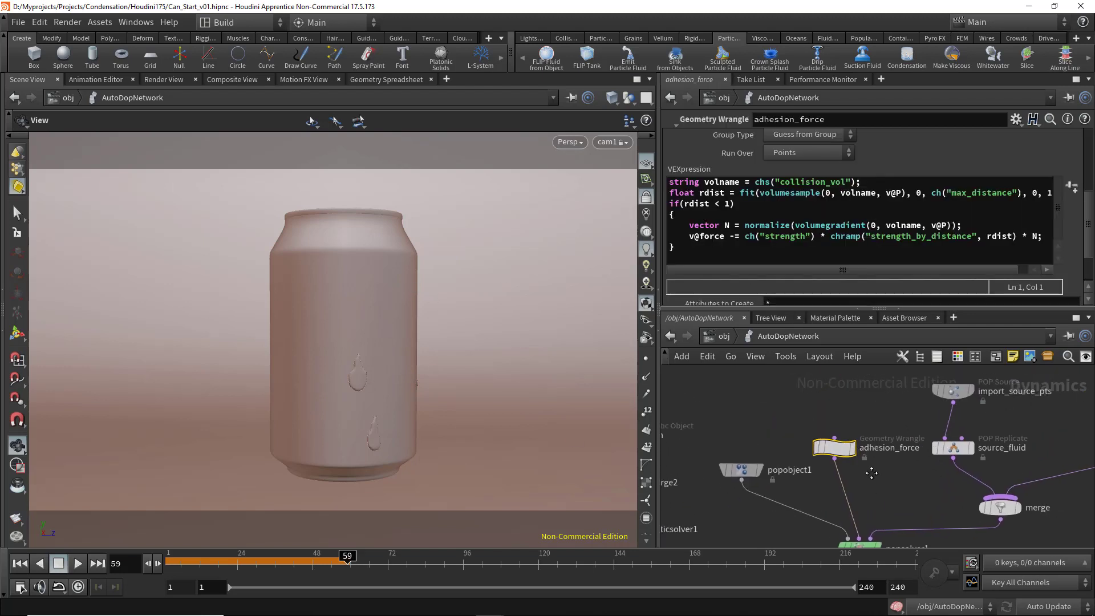
drag(843, 452, 853, 442)
middle_drag(852, 433, 851, 452)
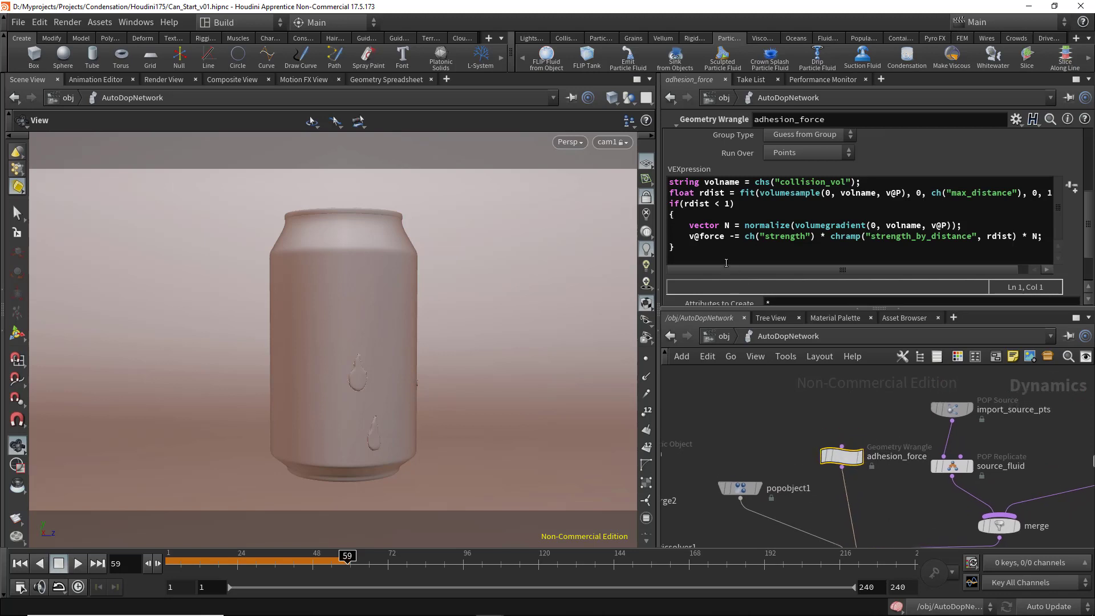
Review the adhesion_force wrangle's VEX code and its Strength Multiplier parameter
scroll(722, 208, down, 1)
scroll(732, 280, down, 2)
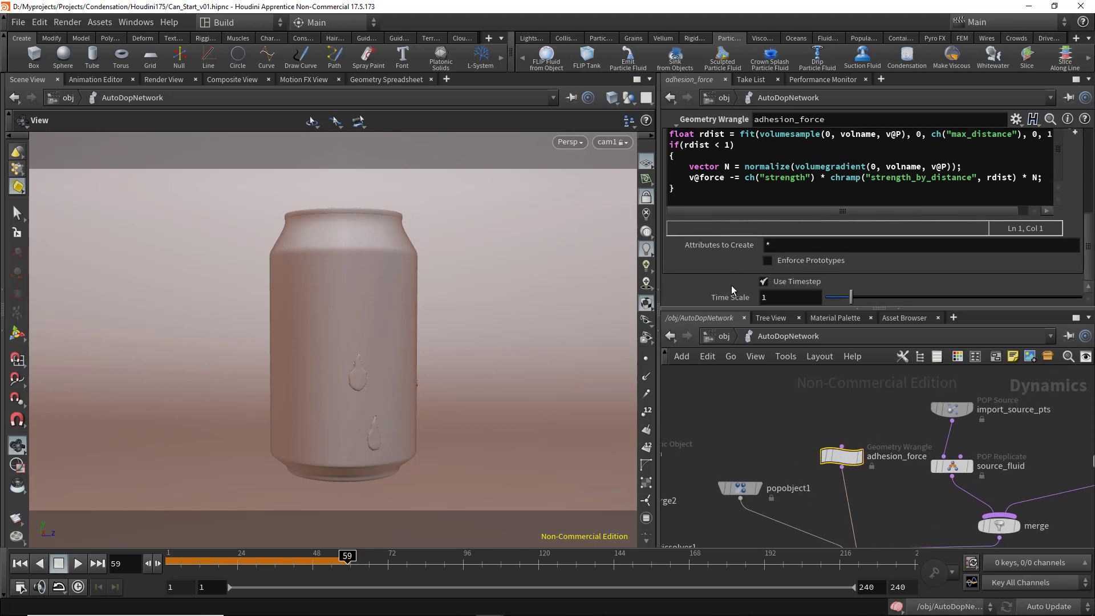
scroll(721, 278, up, 7)
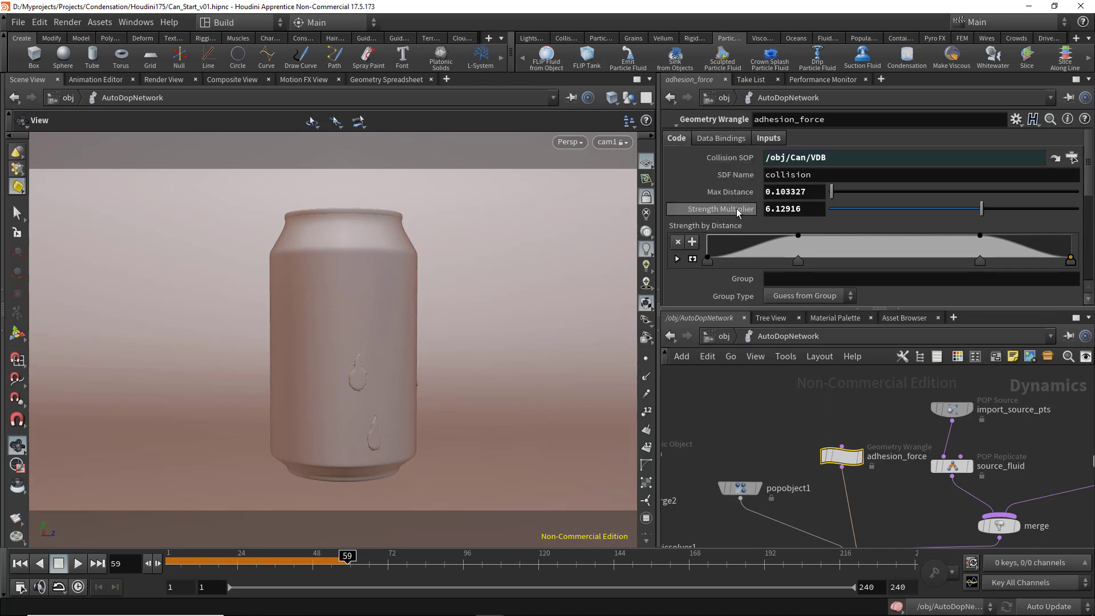
double_click(811, 209)
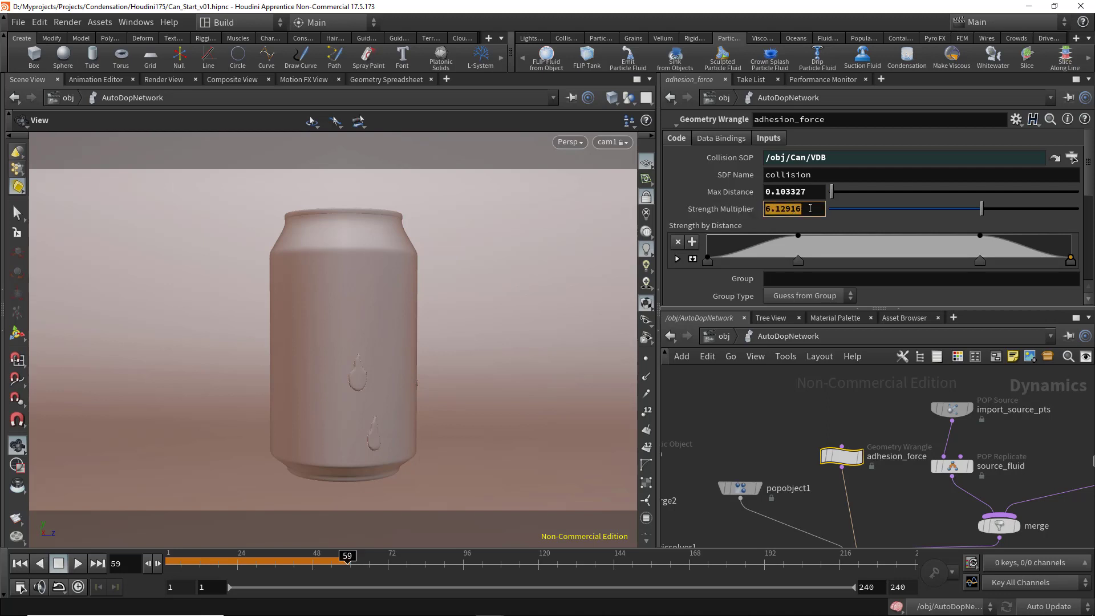
drag(734, 207, 783, 210)
click(721, 209)
Play the simulation from the first frame, stop it and scrub through the cached frames to examine the droplets
click(20, 564)
click(78, 565)
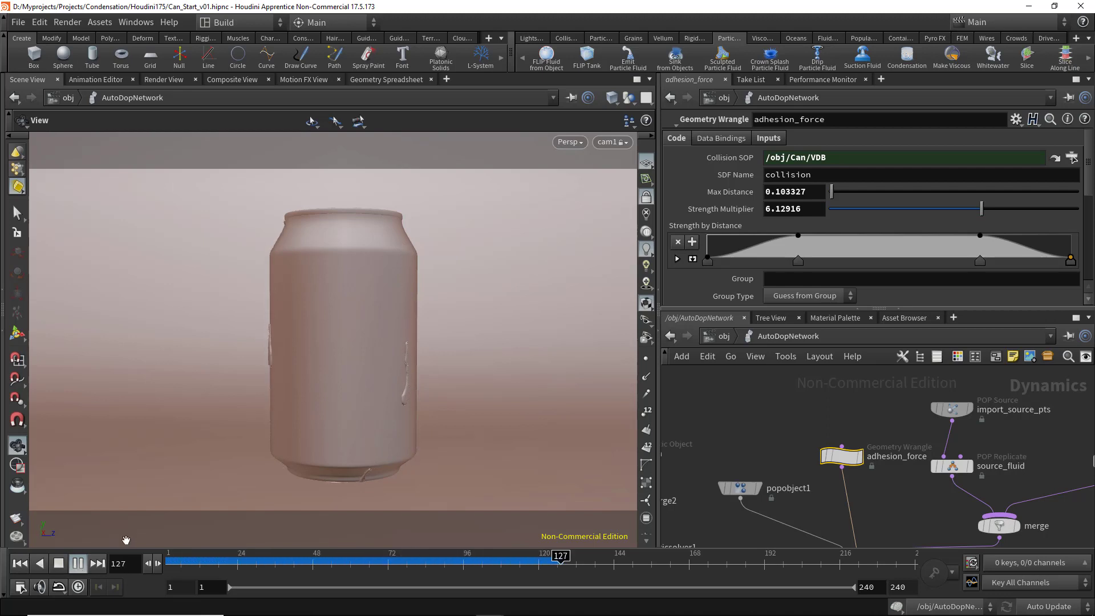
click(59, 564)
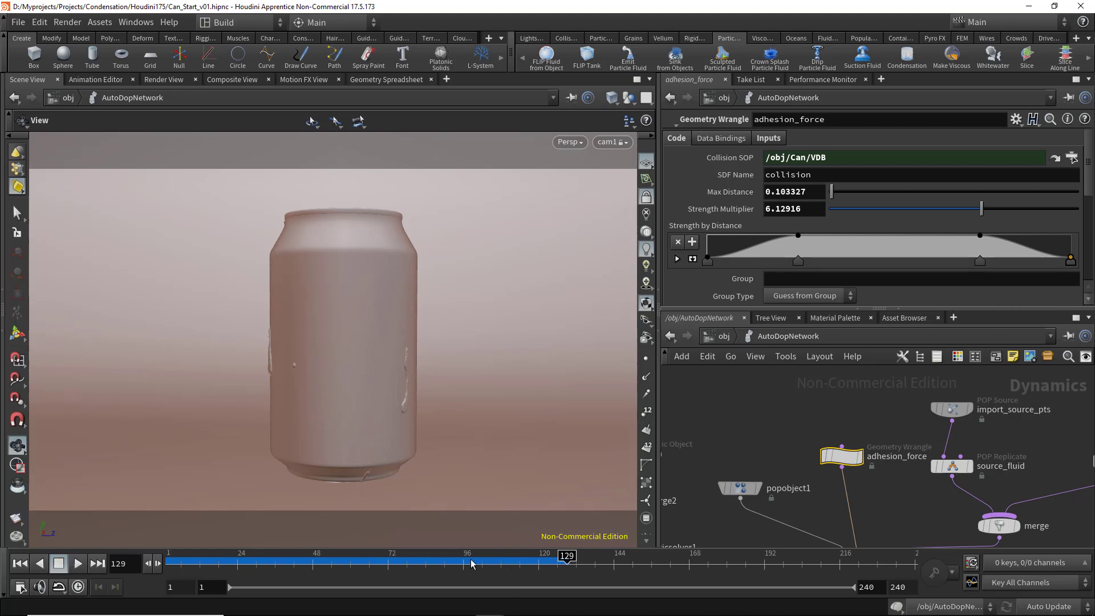
drag(471, 564, 344, 565)
drag(451, 576, 529, 571)
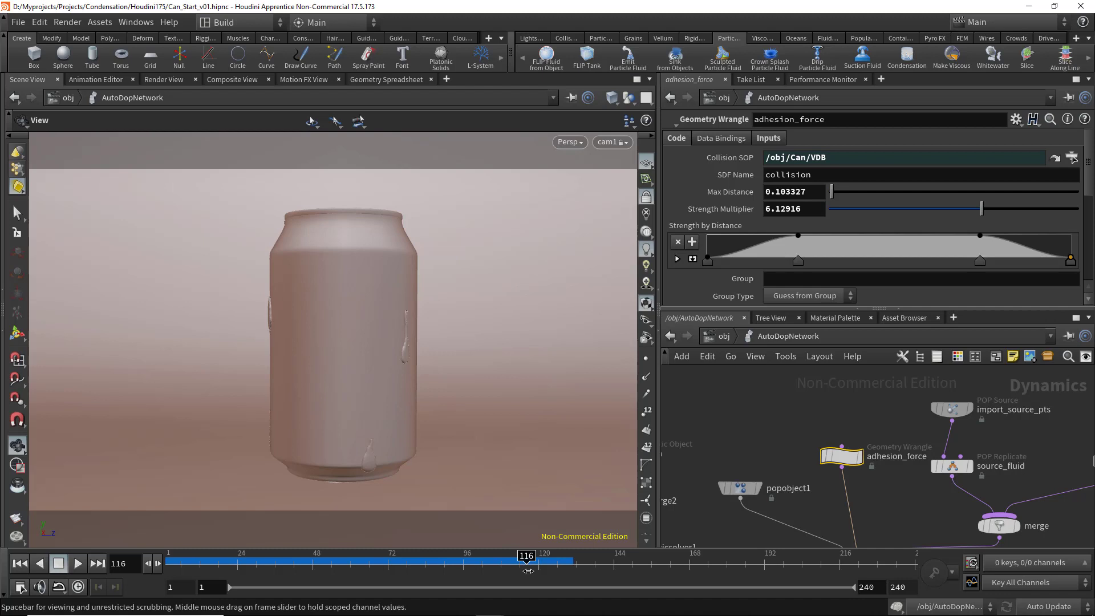
Release the view from cam1 and examine the droplets near the can's base up close
click(648, 198)
right_drag(312, 433, 411, 461)
middle_drag(356, 449, 334, 394)
drag(334, 393, 376, 423)
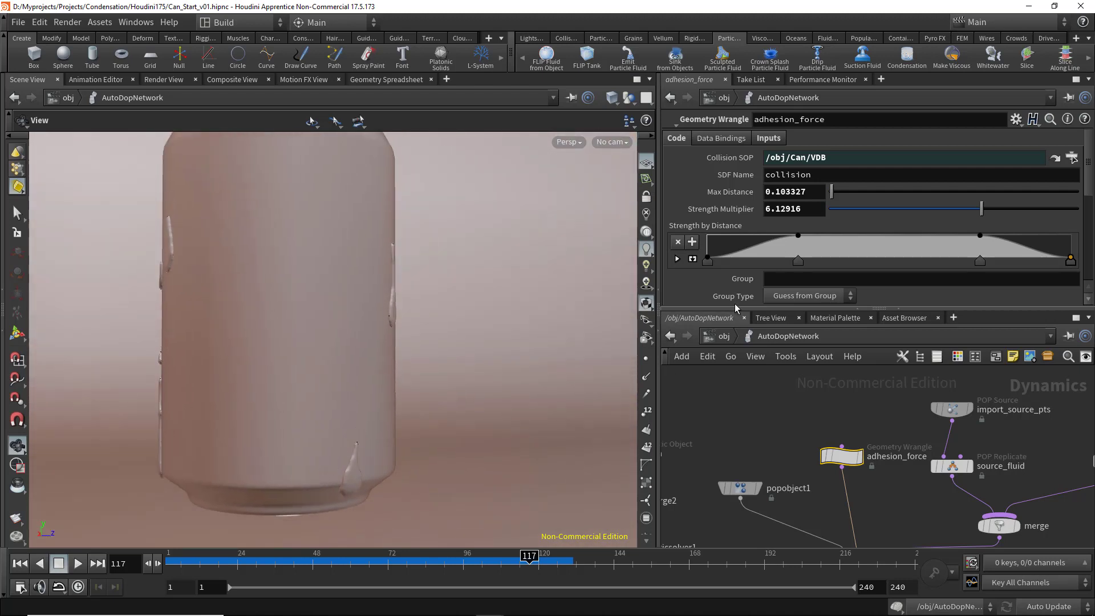
Set the Strength Multiplier of adhesion_force to 1
drag(806, 210, 731, 208)
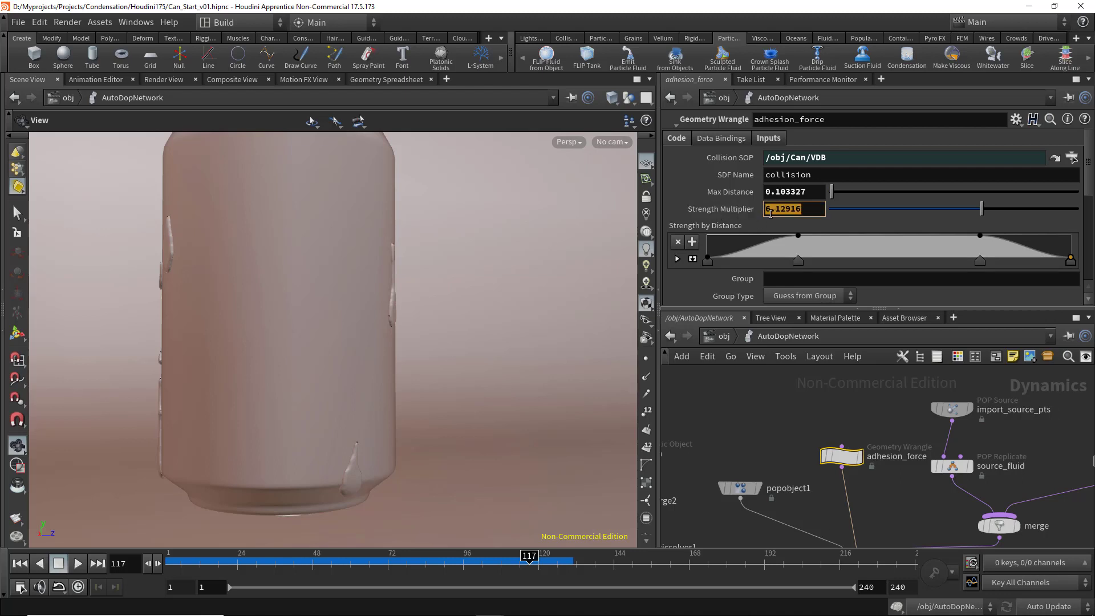
text(1)
key(Return)
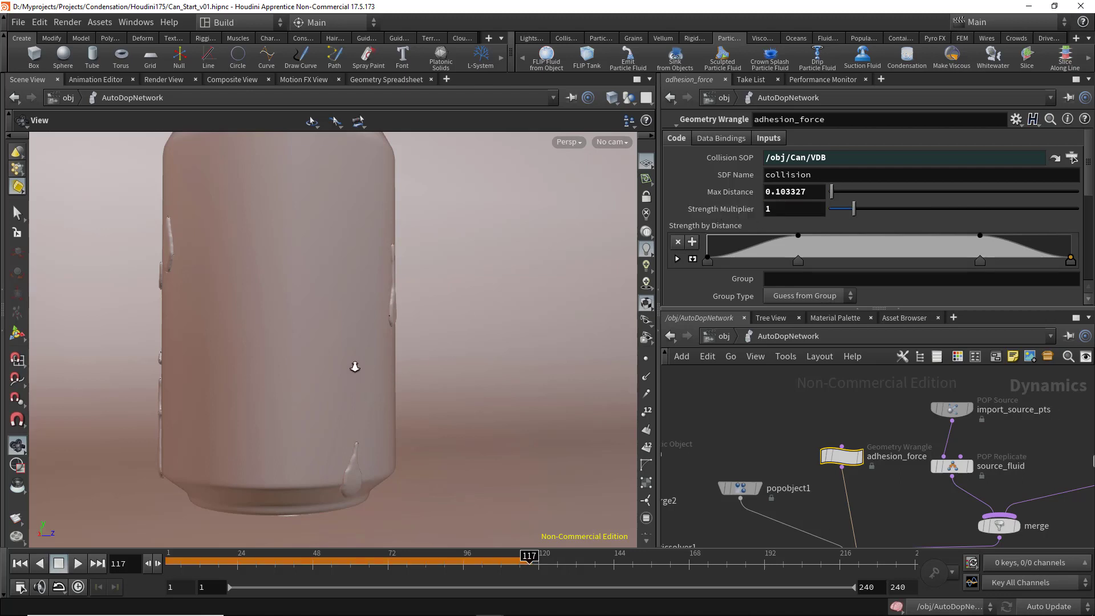
Add a ground plane collision object at the object level and move its node away from fluid_particles
scroll(354, 366, down, 2)
drag(354, 367, 330, 432)
mouse_move(358, 385)
mouse_down()
mouse_move(352, 420)
mouse_move(374, 433)
mouse_move(457, 418)
mouse_move(361, 401)
mouse_up()
right_drag(361, 401, 348, 354)
click(725, 337)
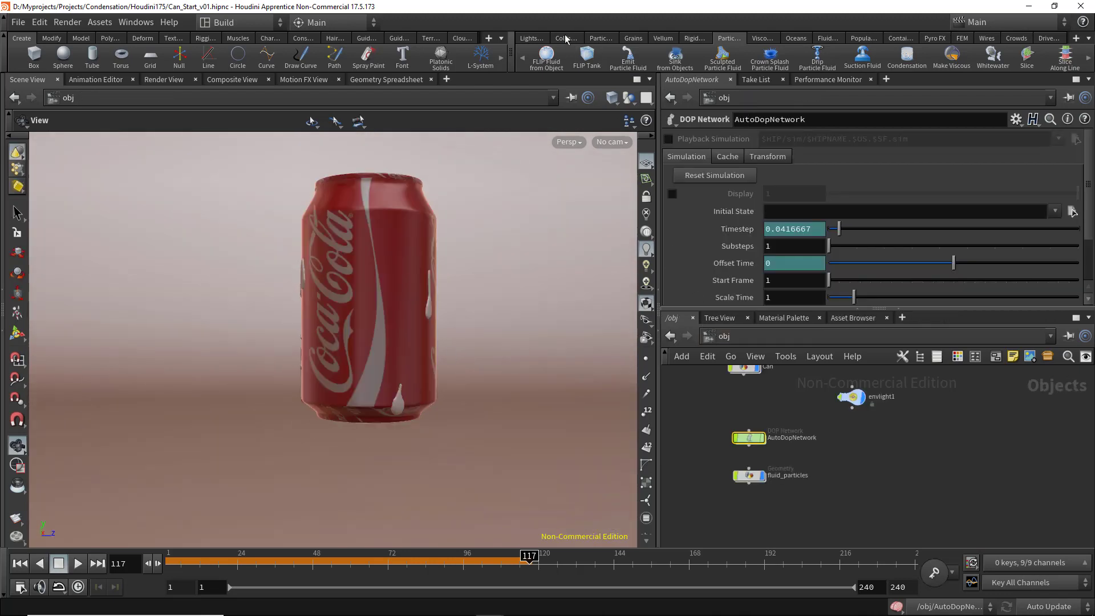
click(565, 38)
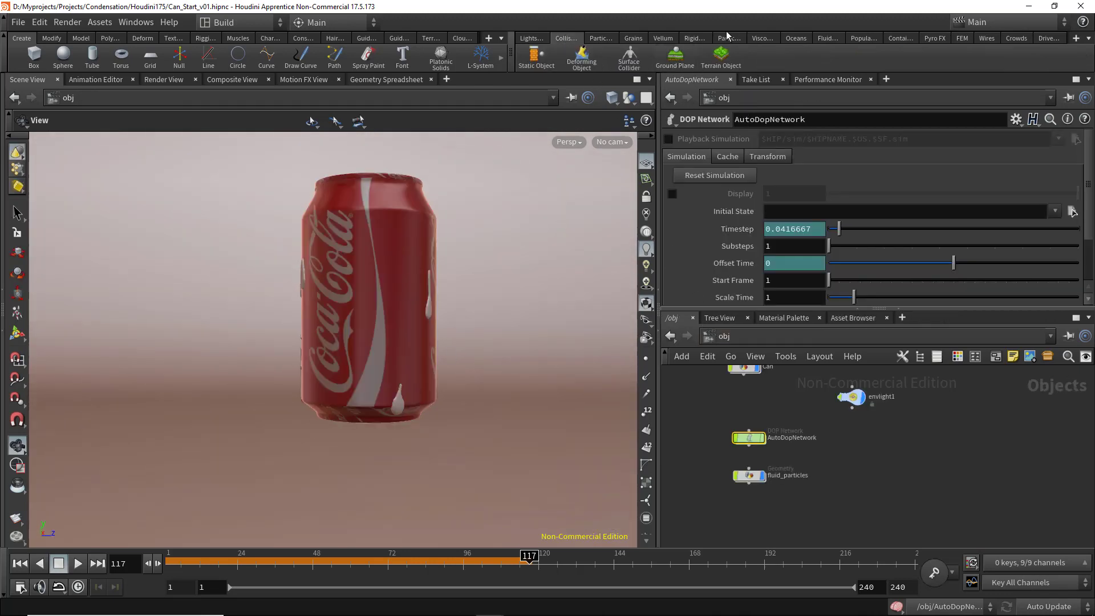
click(676, 57)
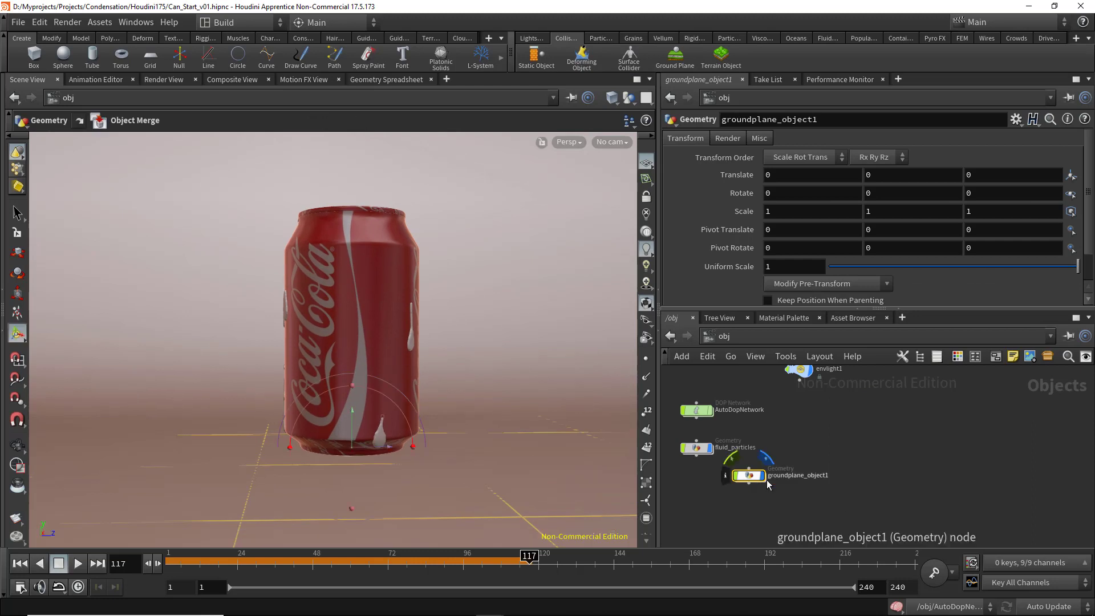
click(761, 475)
drag(749, 475, 936, 496)
middle_drag(810, 450, 894, 467)
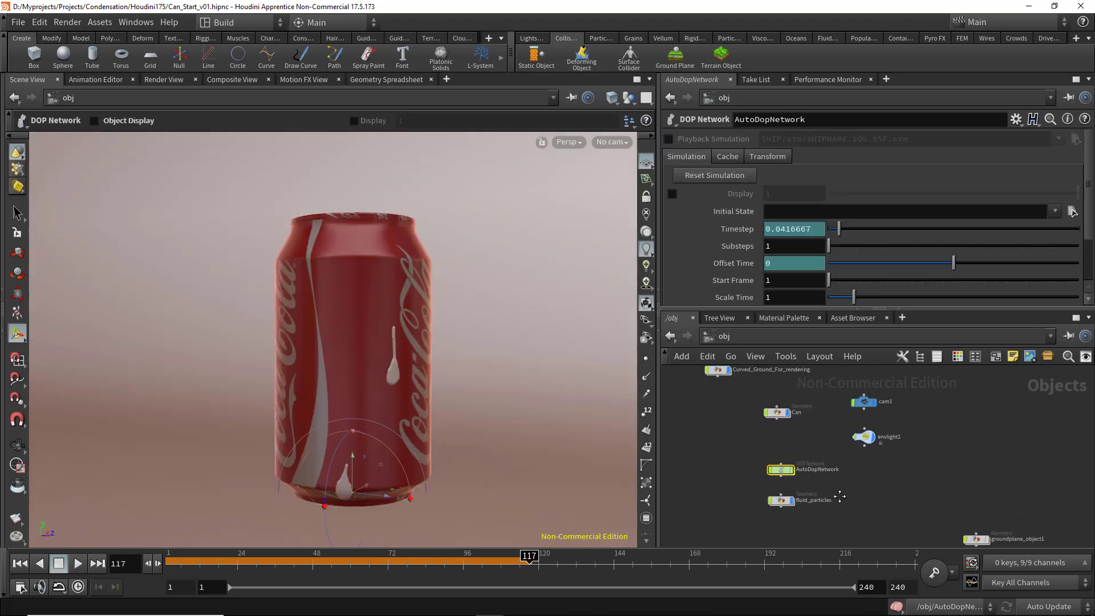
Set the Force Total Count of the create_droplet_points scatter inside the Can object to 100
middle_drag(840, 496, 875, 516)
middle_drag(848, 461, 835, 486)
right_drag(787, 484, 811, 485)
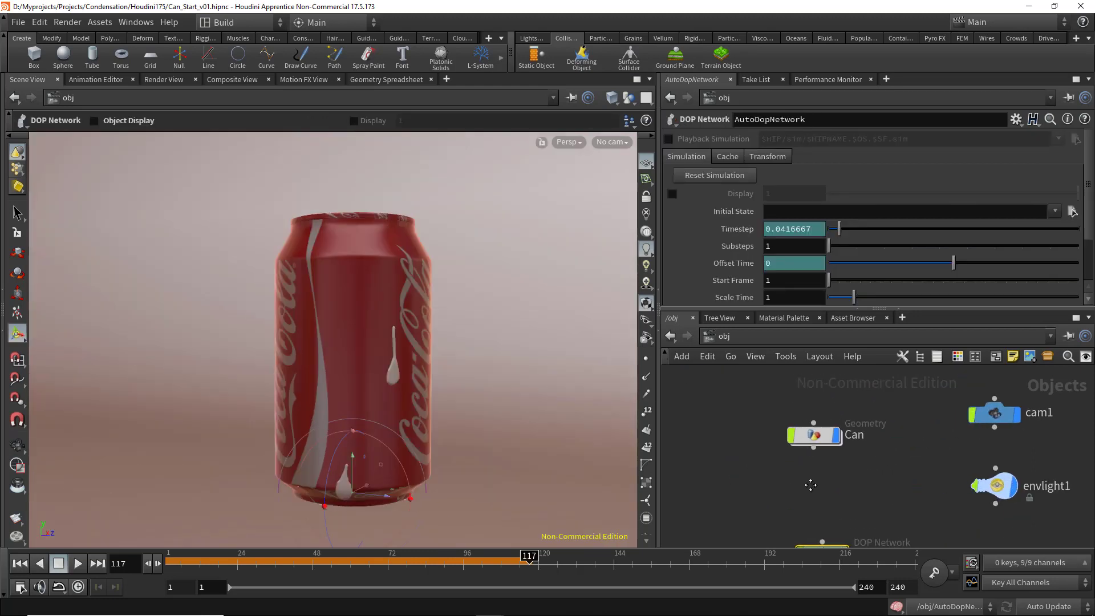
middle_drag(811, 484, 804, 490)
double_click(809, 440)
middle_drag(895, 417, 774, 433)
scroll(824, 454, up, 3)
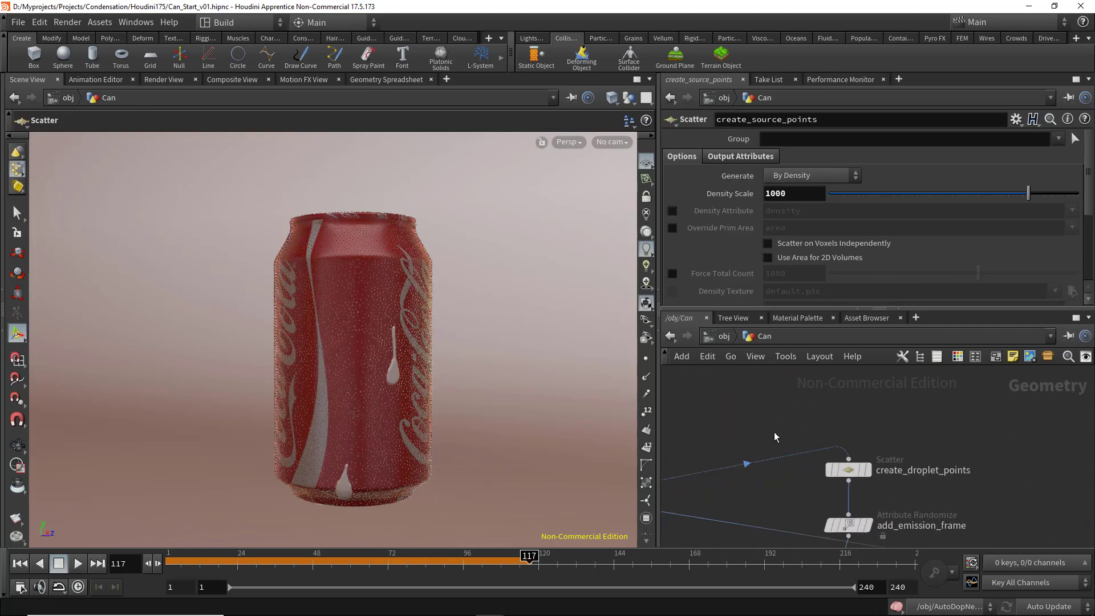
drag(877, 483, 877, 483)
click(798, 275)
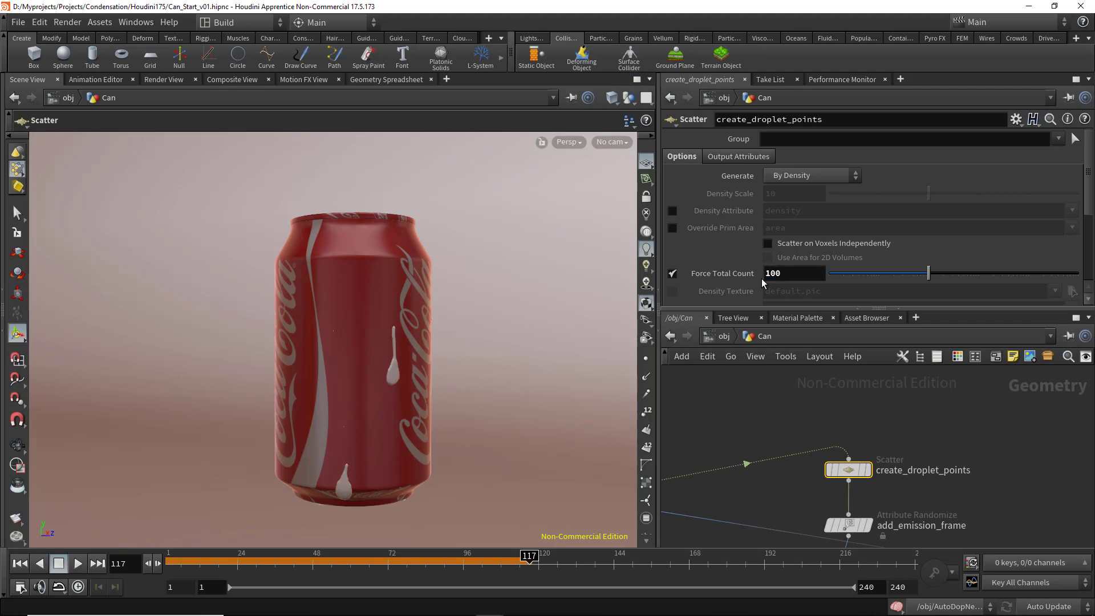
Locate and select create_source_points in the Can network, and go back up to the object level
middle_drag(707, 388, 764, 361)
middle_drag(824, 539, 900, 448)
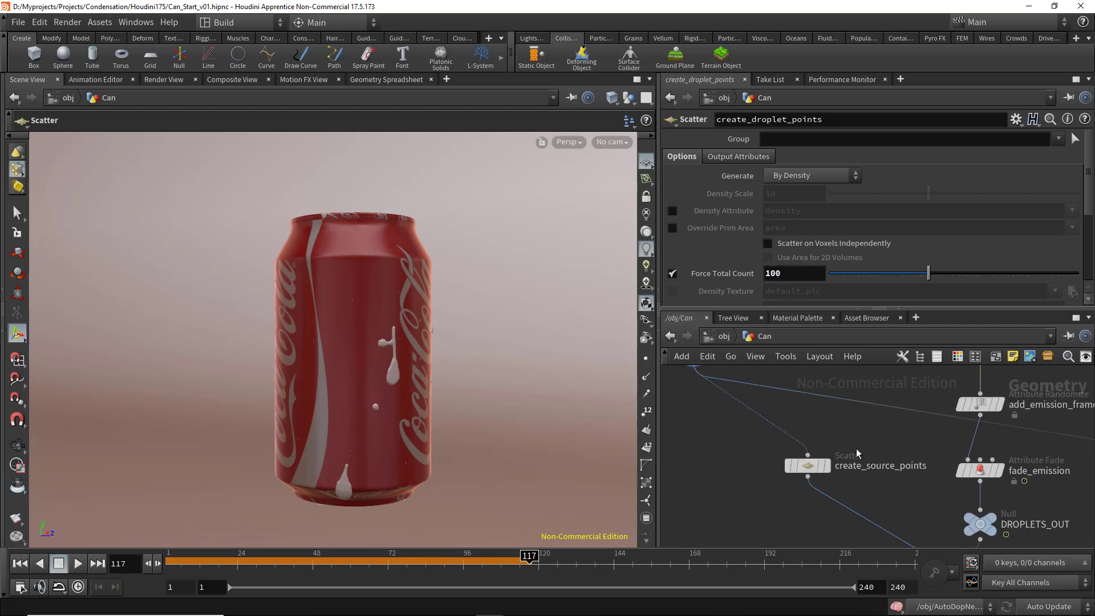
click(808, 465)
click(723, 336)
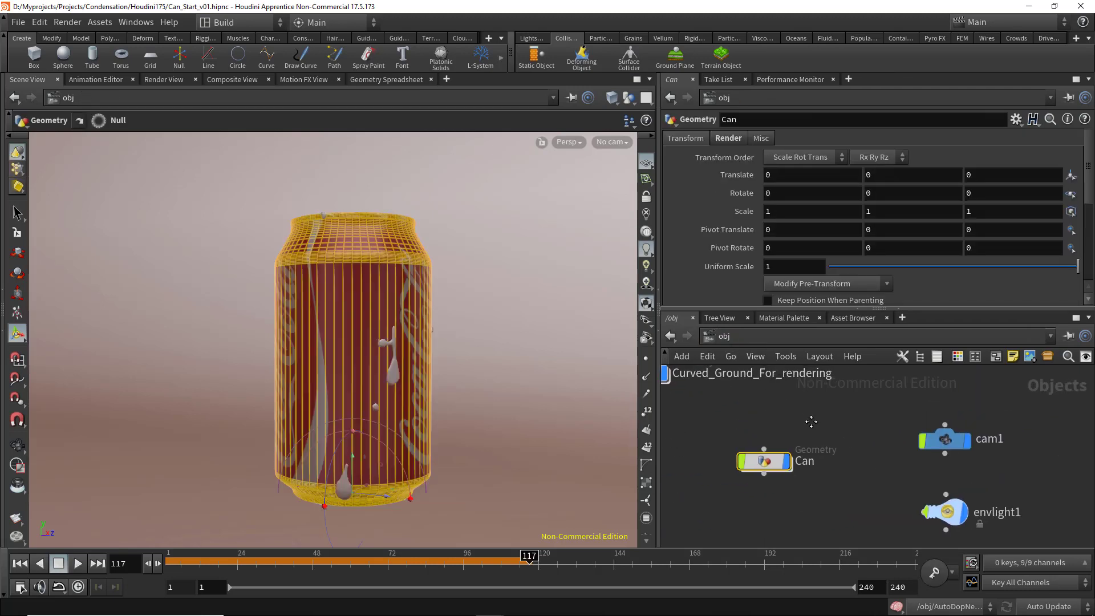
Assign Ground_material to the curved background and the droplet material to the fluid droplets
click(783, 319)
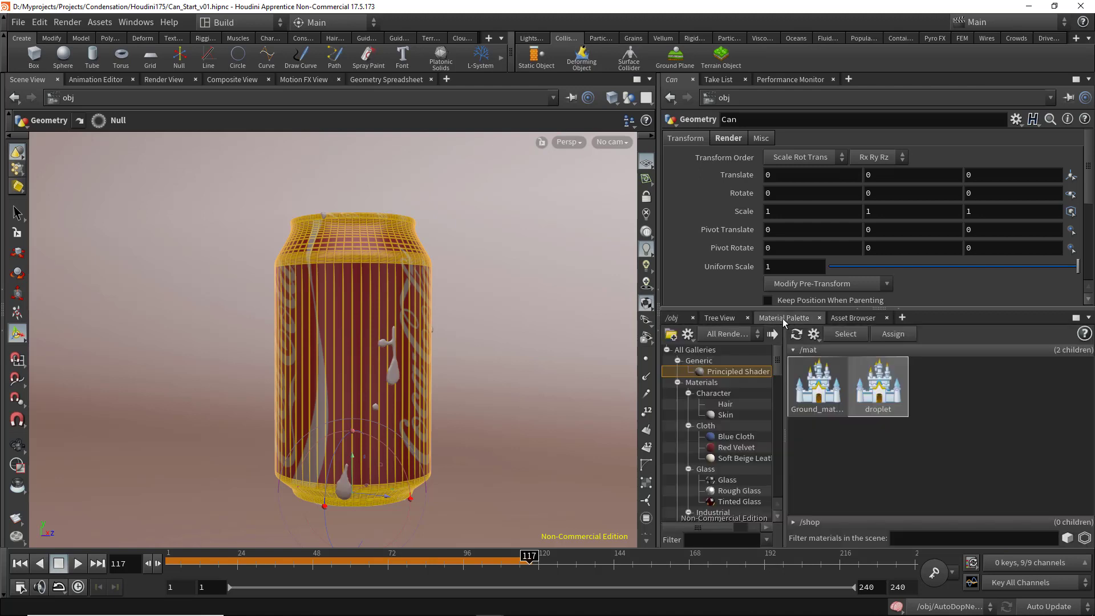
click(818, 398)
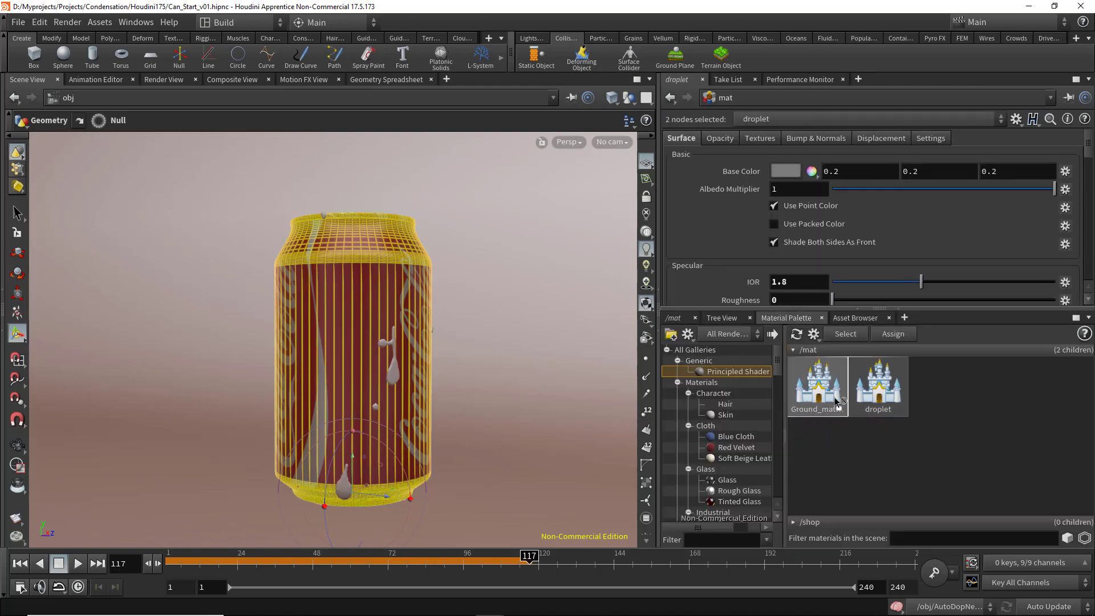
click(813, 398)
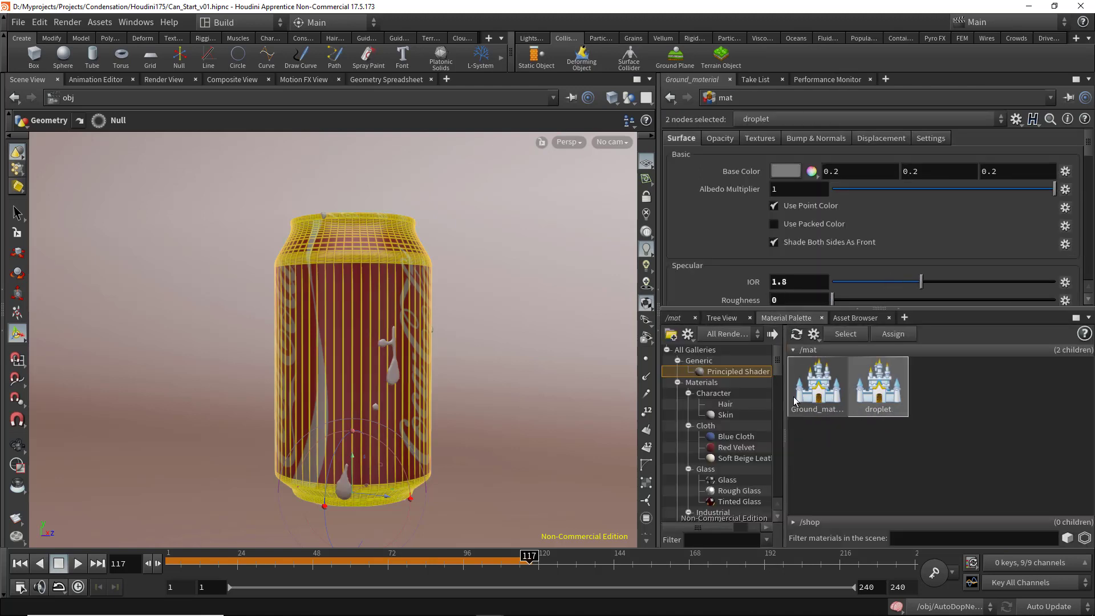
click(860, 403)
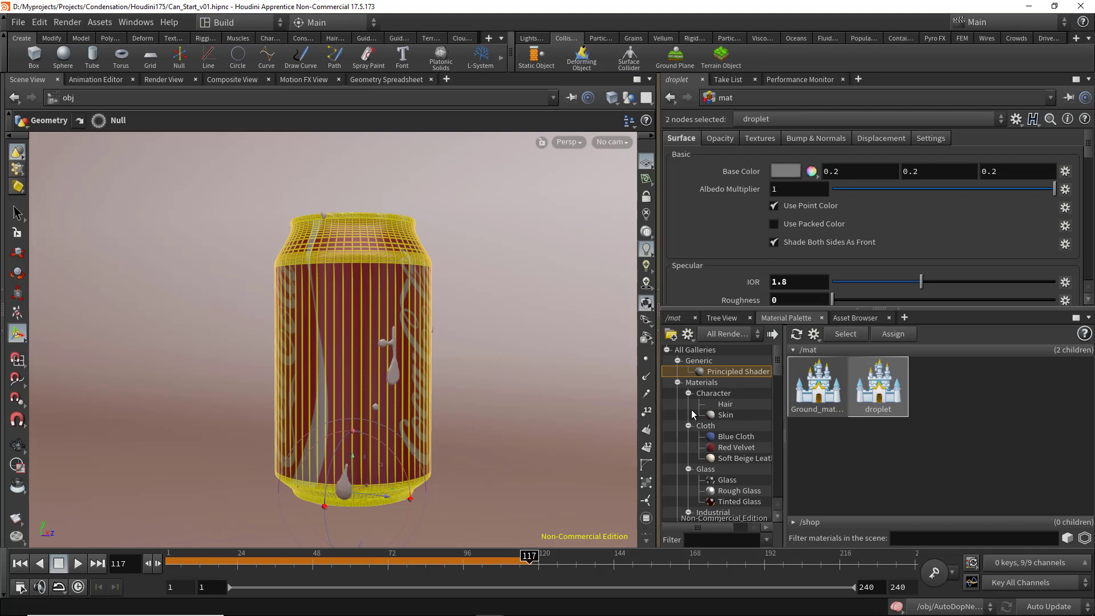
click(792, 396)
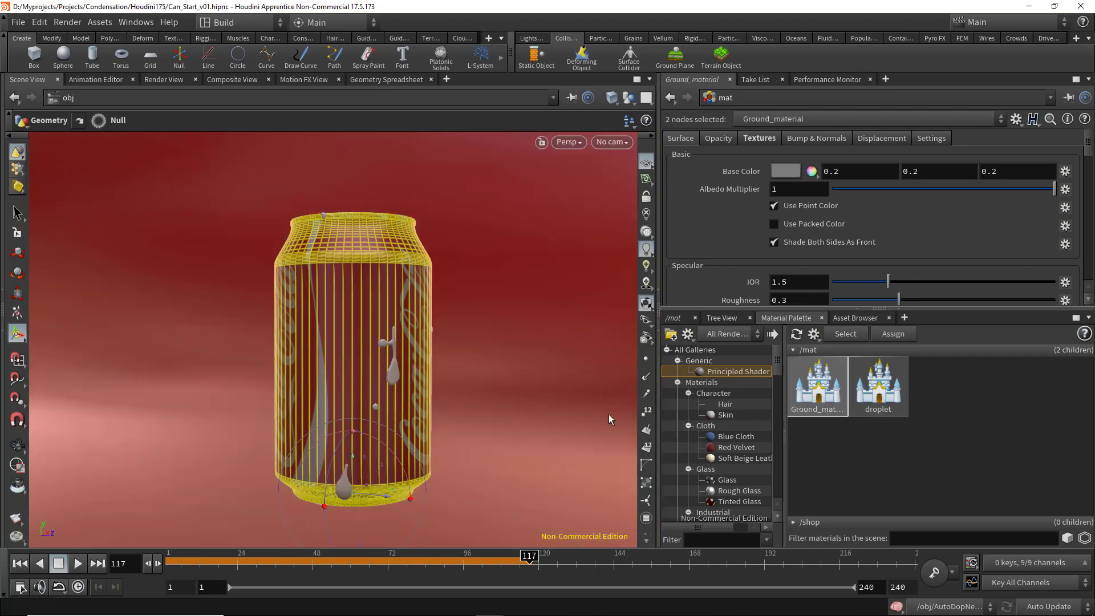
click(858, 397)
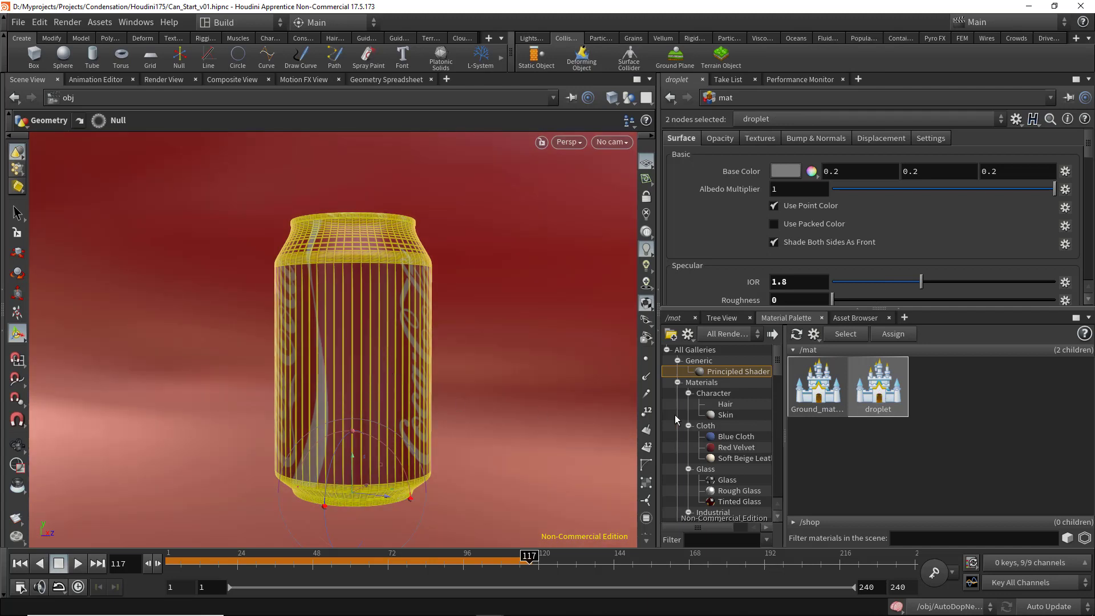
click(699, 318)
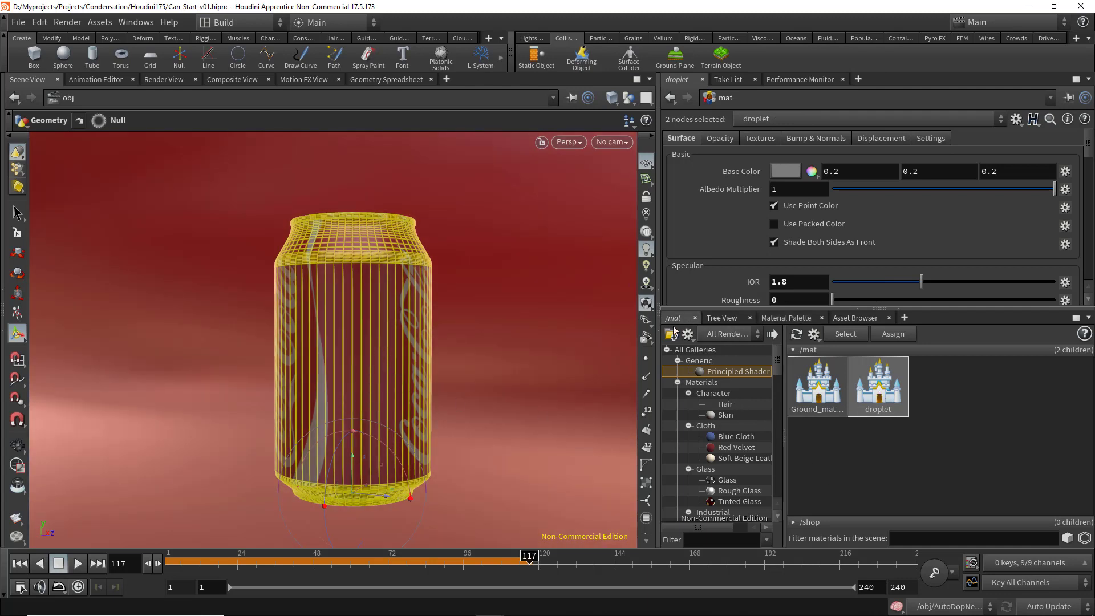
Play the simulation from the first frame with the materials assigned, and rewind it to the start
click(20, 564)
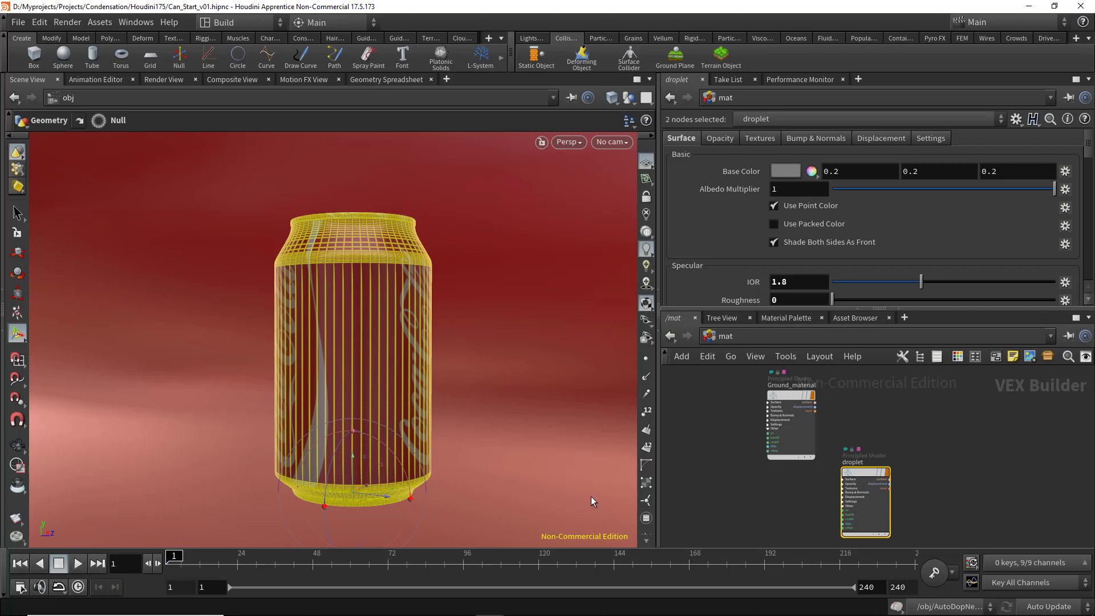
click(676, 460)
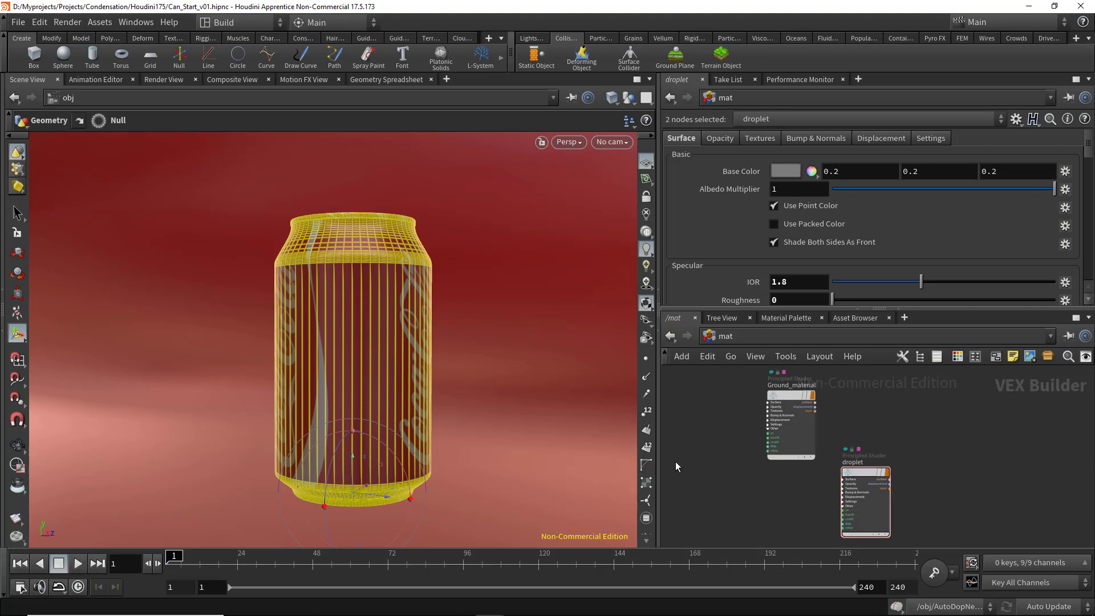
click(78, 564)
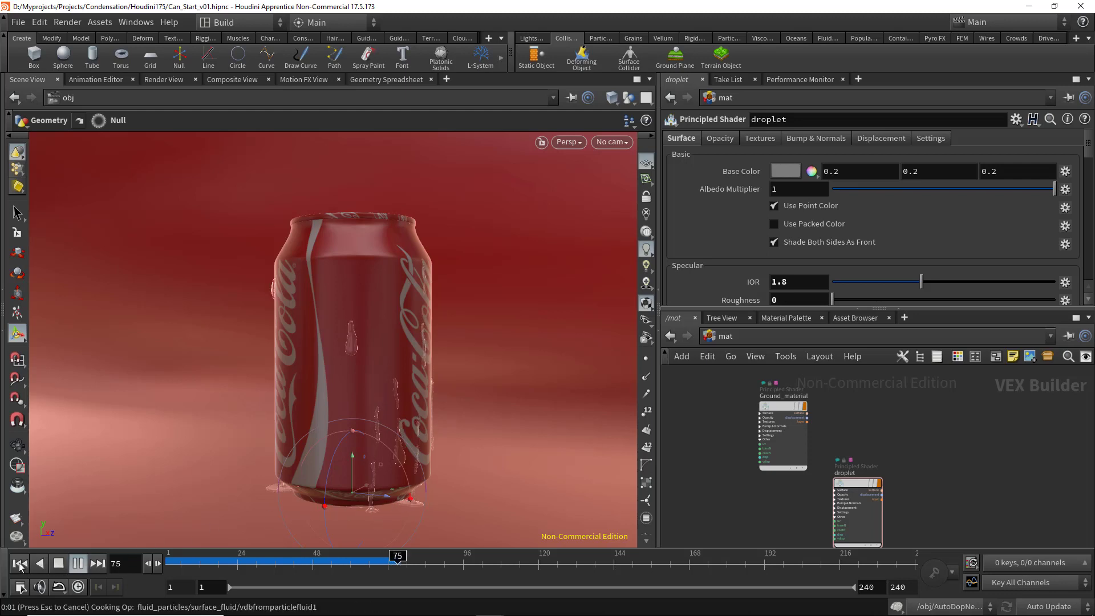
key(ctrl+Up)
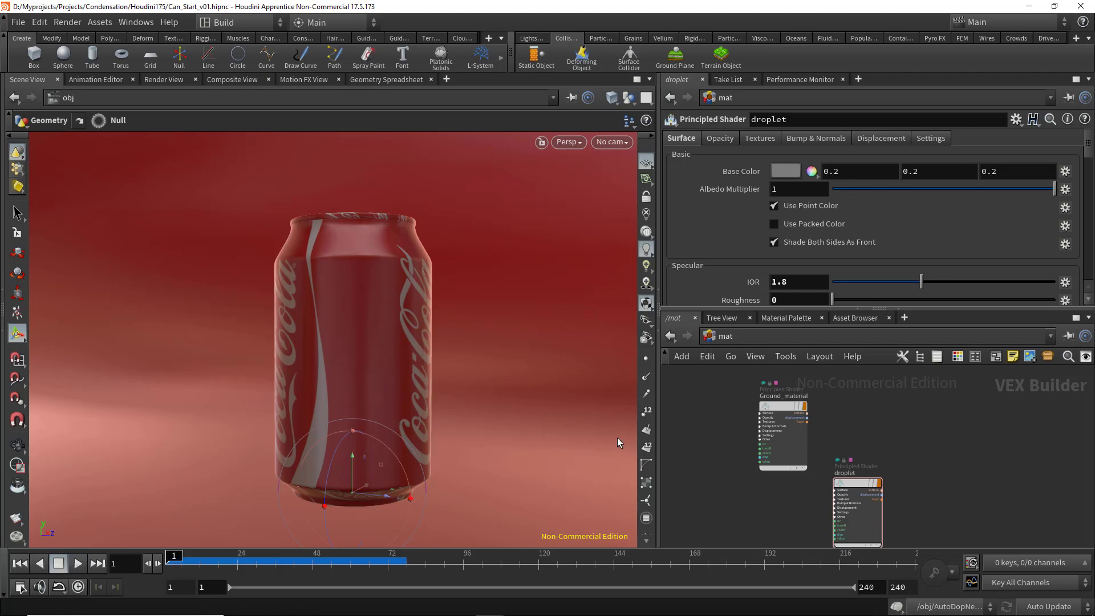